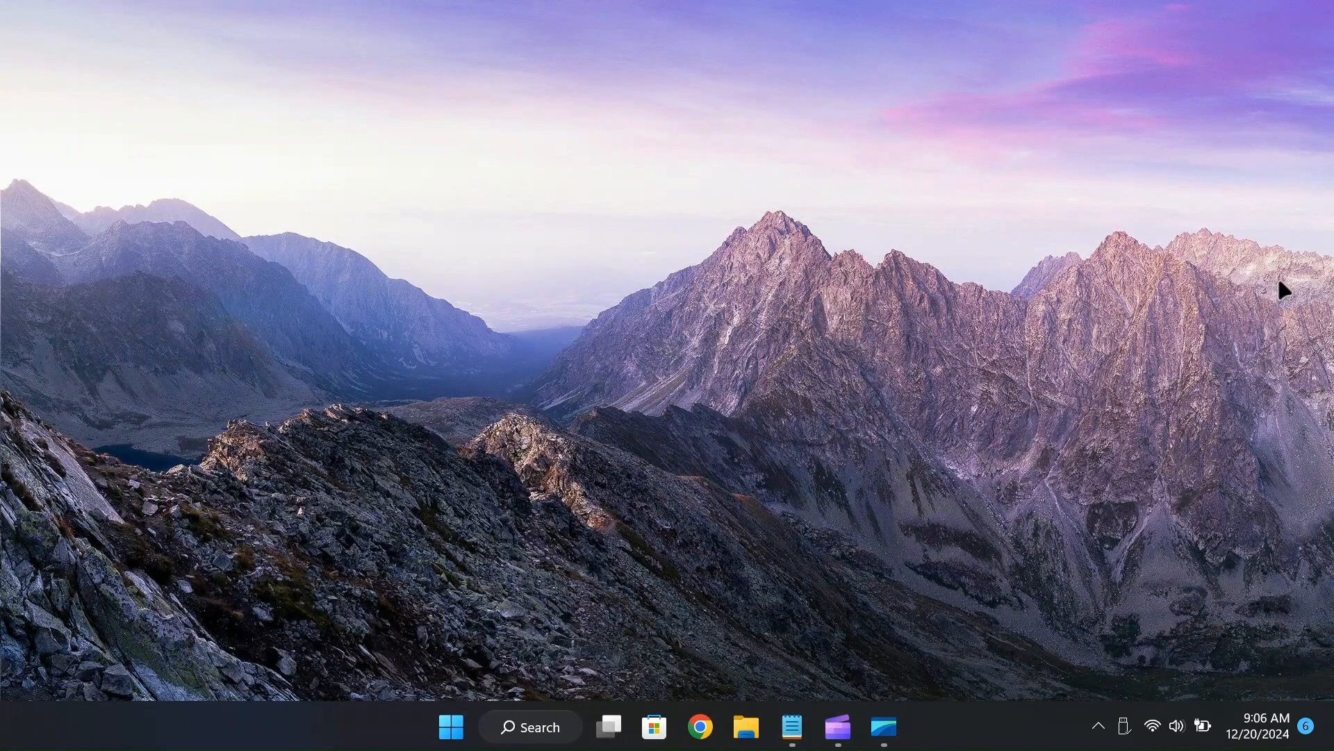
Run the Playing Audio troubleshooter from the other troubleshooters in Windows Settings.
{"action": "key", "text": "super+i"}
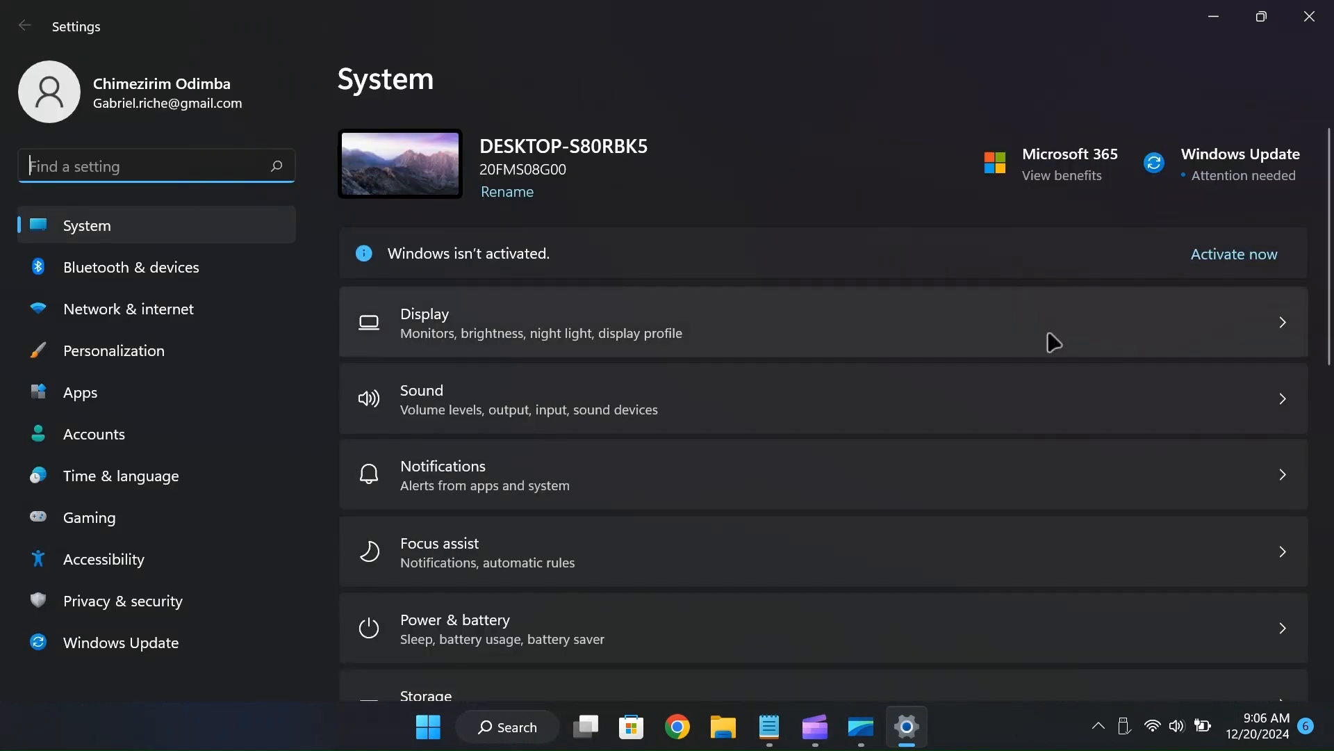
{"action": "scroll", "coordinate": [1054, 342], "scroll_direction": "down", "scroll_amount": 8}
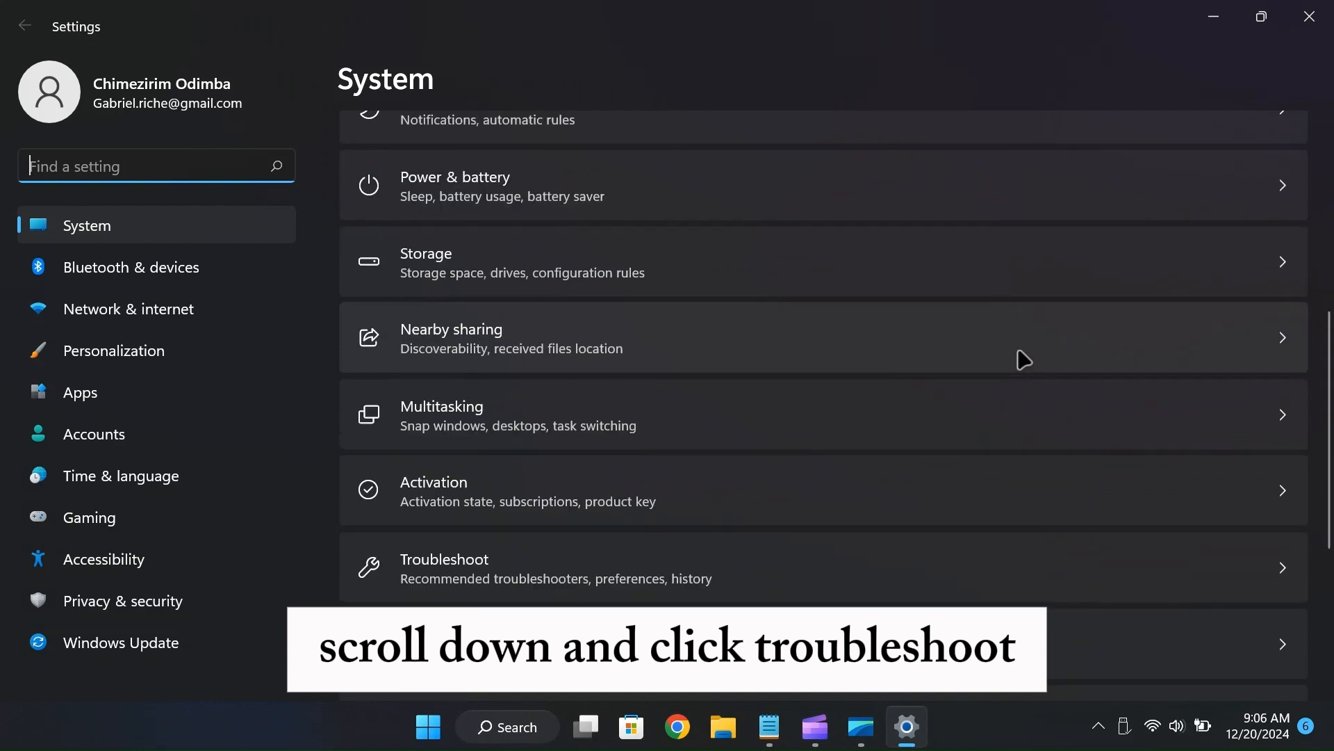
{"action": "left_click", "coordinate": [736, 403]}
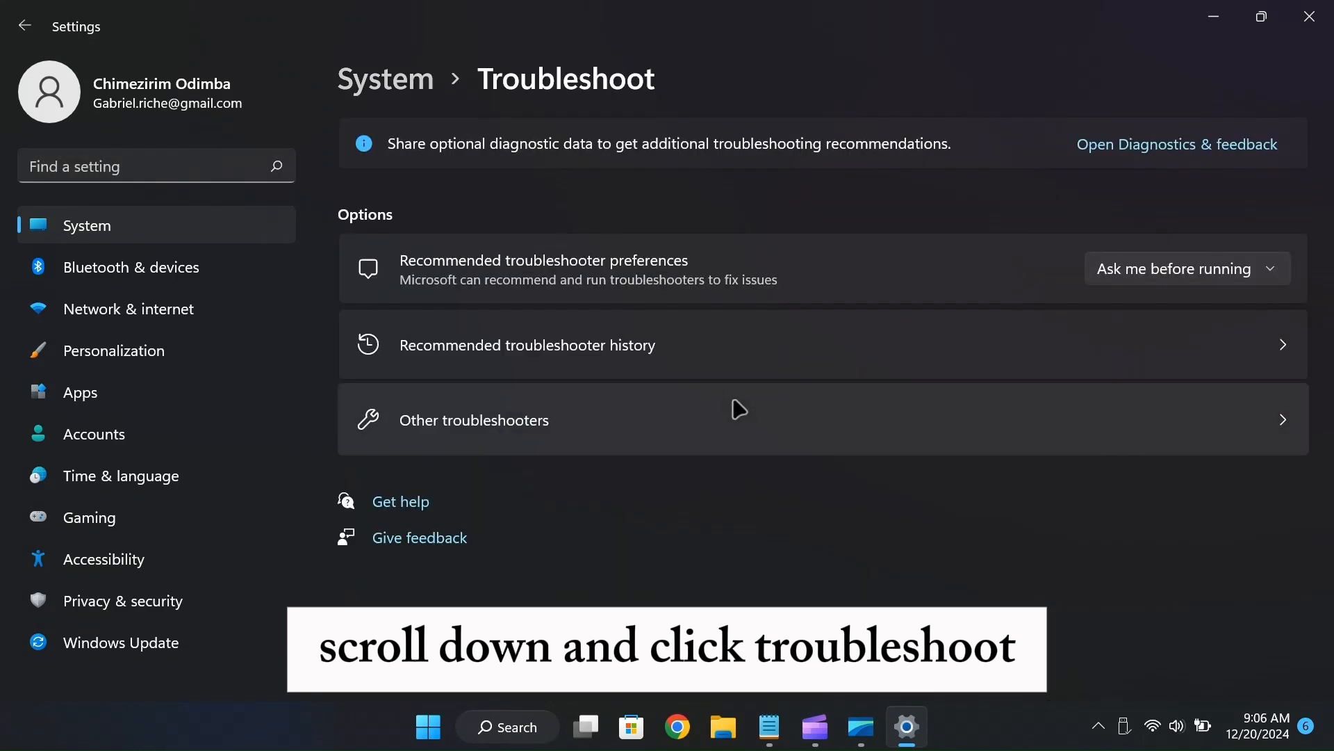
{"action": "left_click", "coordinate": [494, 428]}
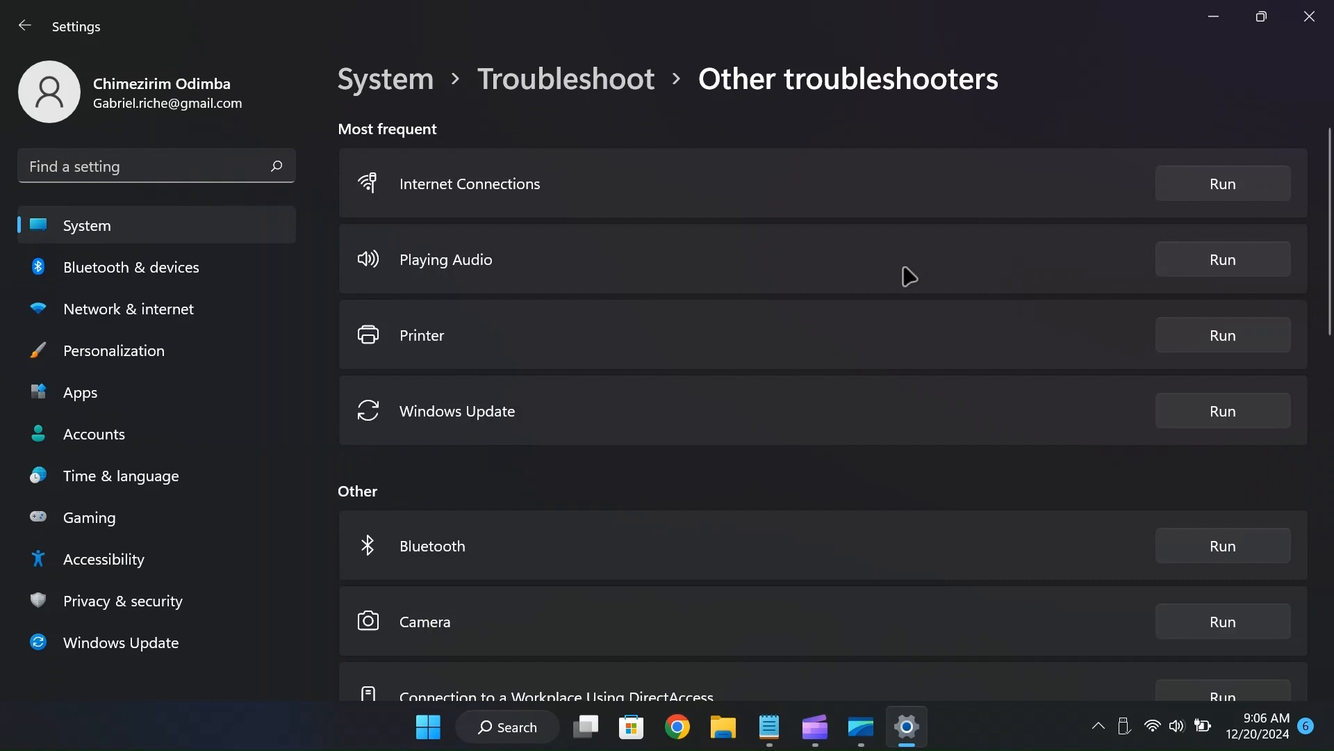
{"action": "left_click", "coordinate": [1225, 261]}
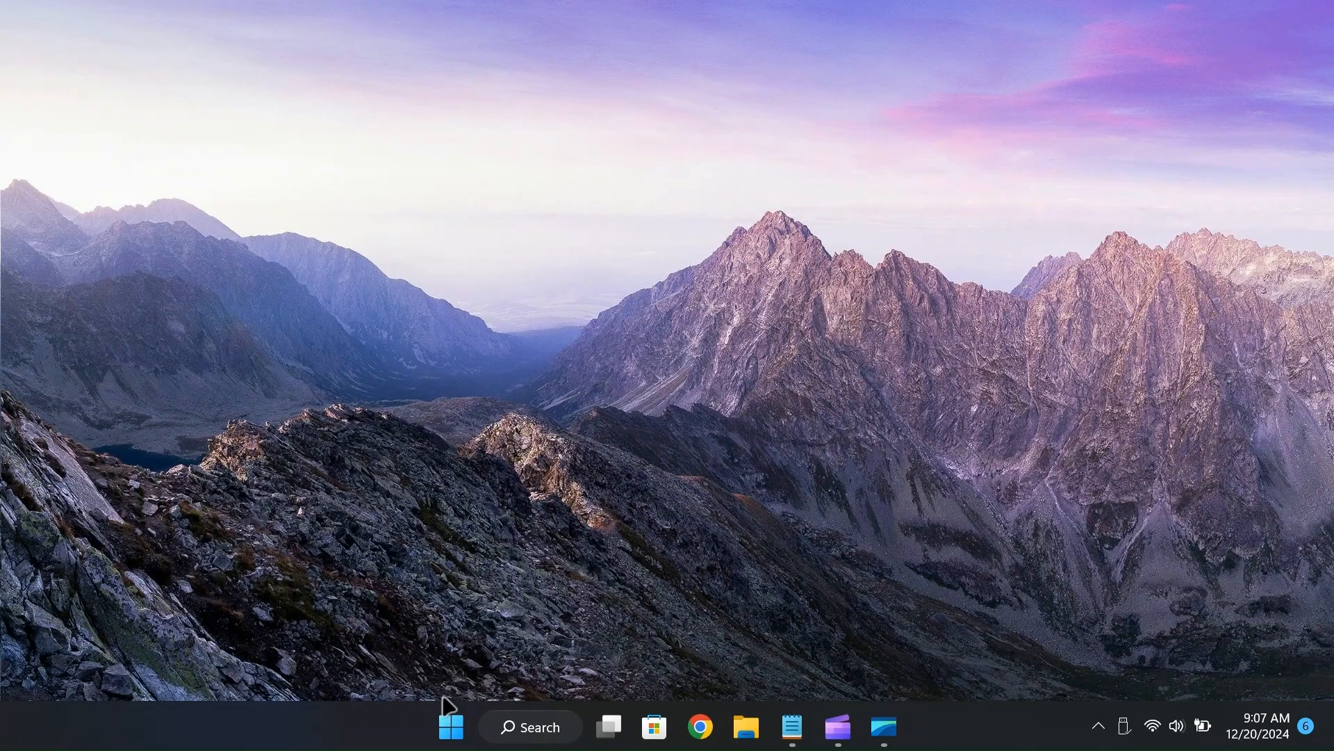
Find and open Control Panel, and bring up the Sound settings under Hardware and Sound.
{"action": "left_click", "coordinate": [448, 726]}
{"action": "type", "text": "contro"}
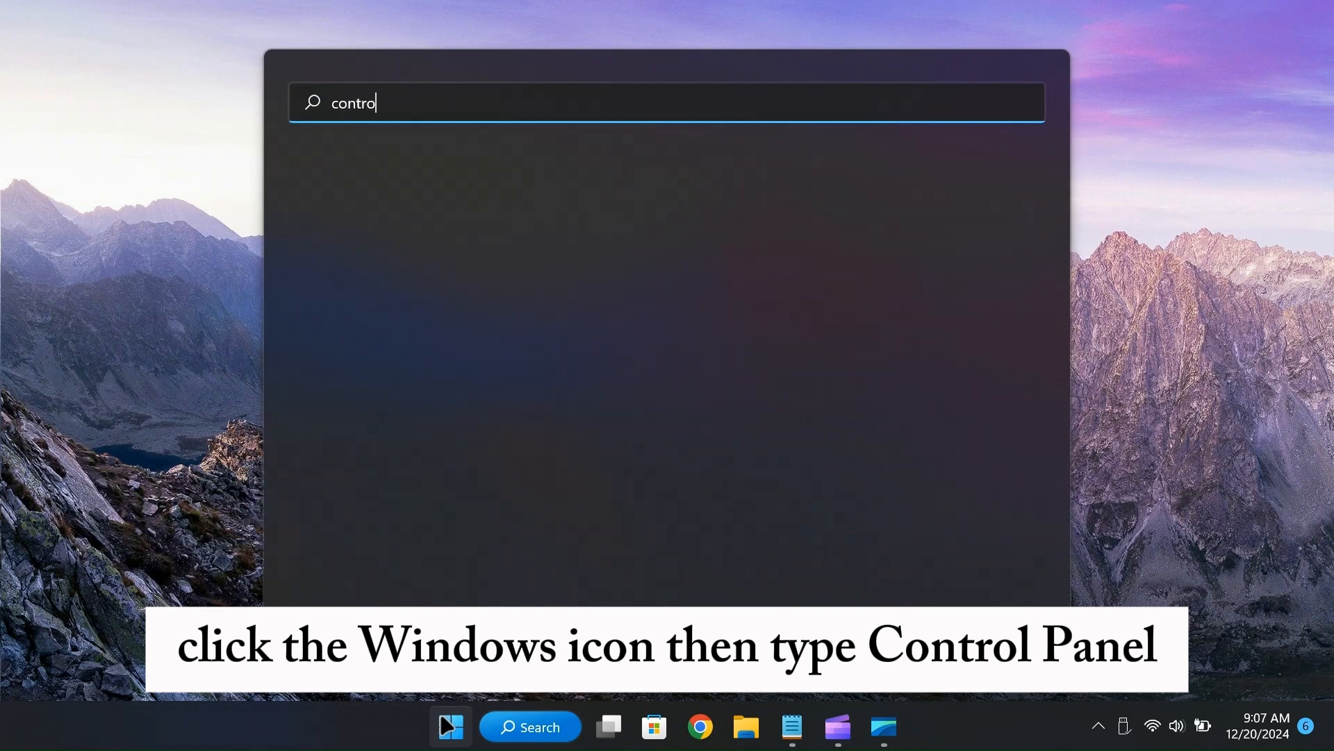
{"action": "type", "text": "l panel"}
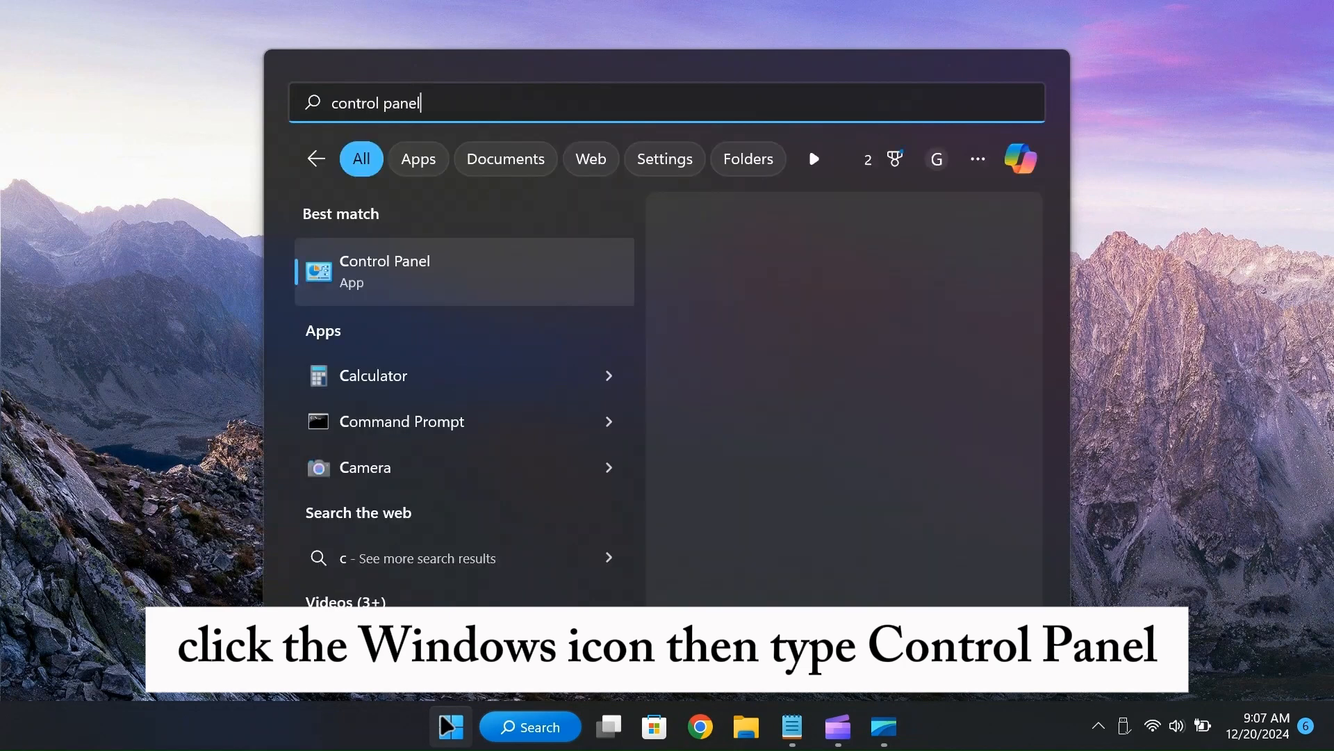
{"action": "key", "text": "Return"}
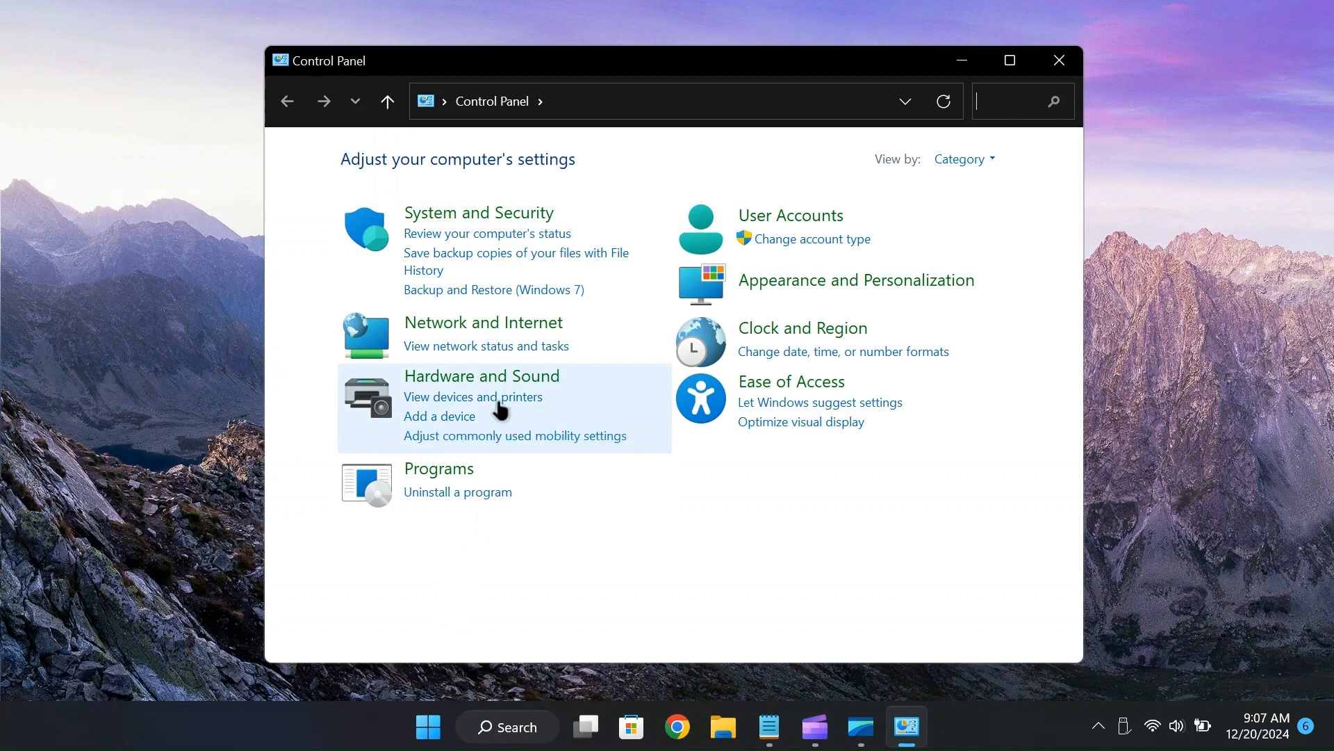
{"action": "left_click", "coordinate": [477, 384]}
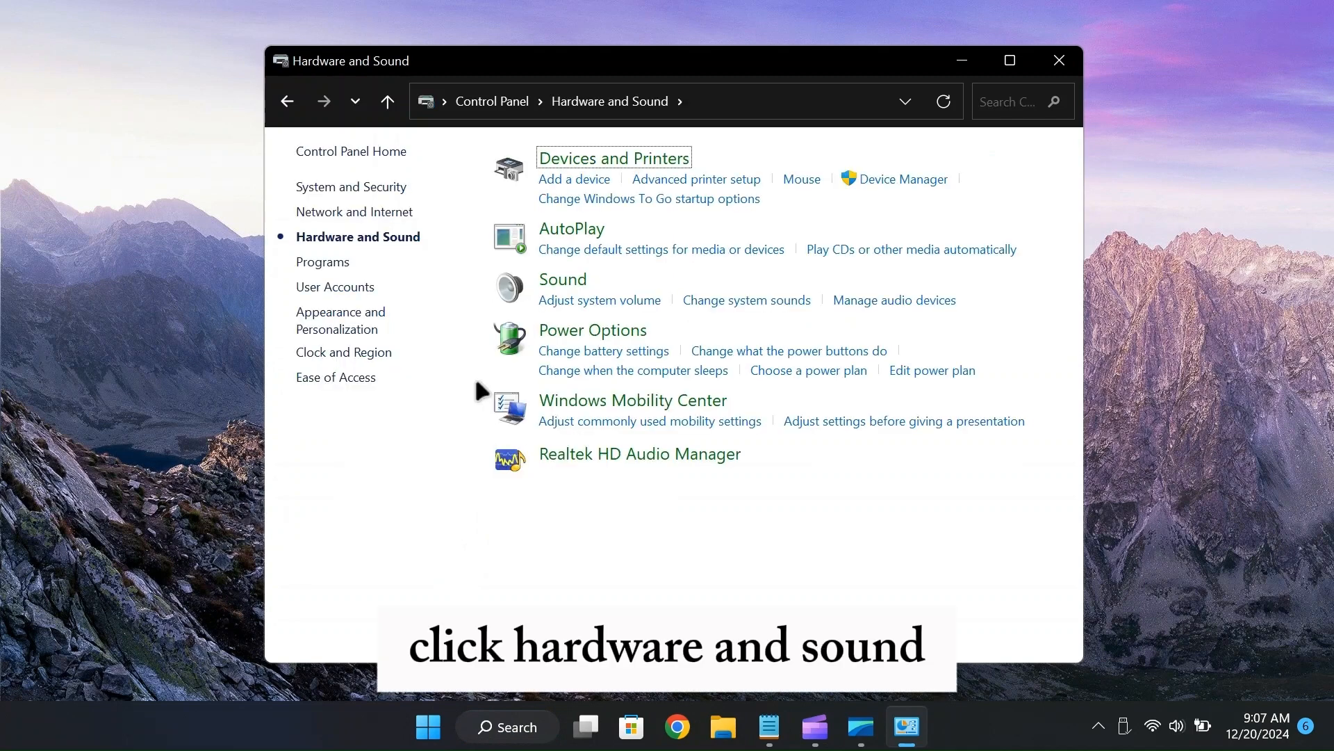
{"action": "left_click", "coordinate": [552, 287]}
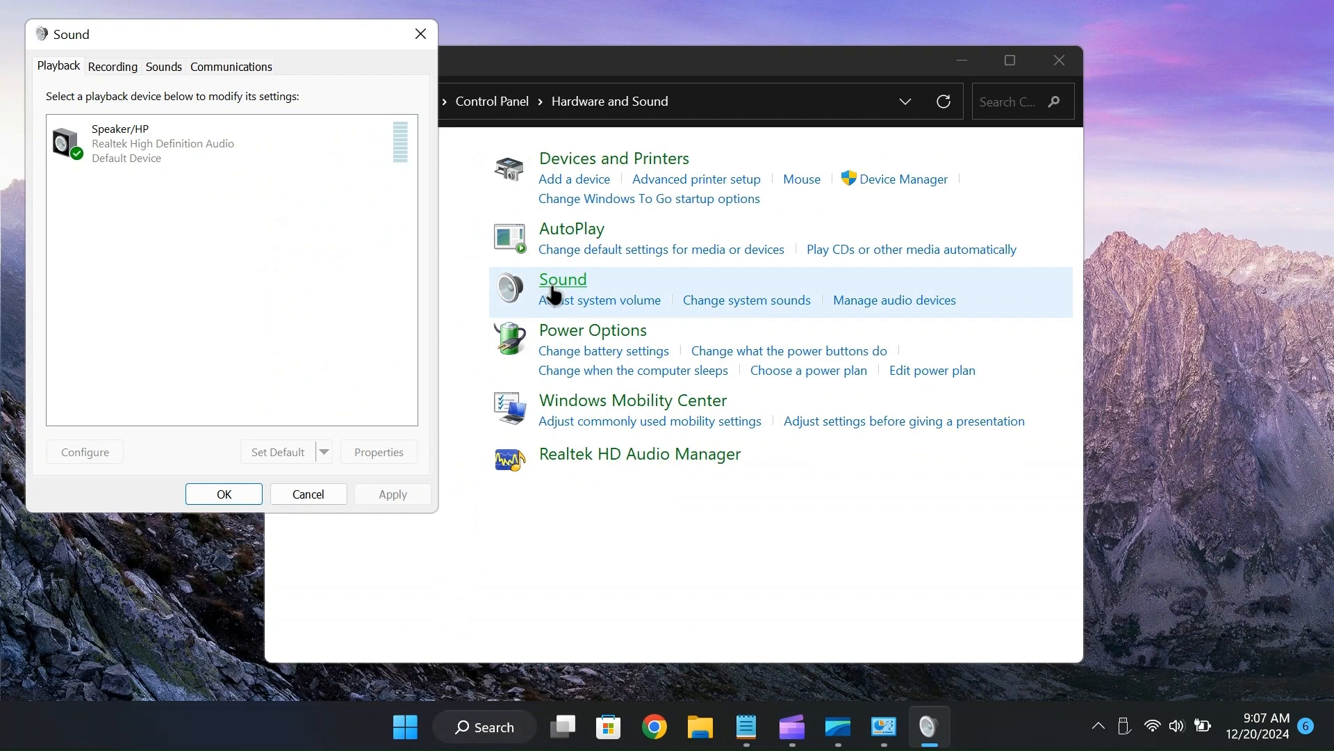
Disable the Speaker/HP playback device and re-enable it.
{"action": "right_click", "coordinate": [142, 140]}
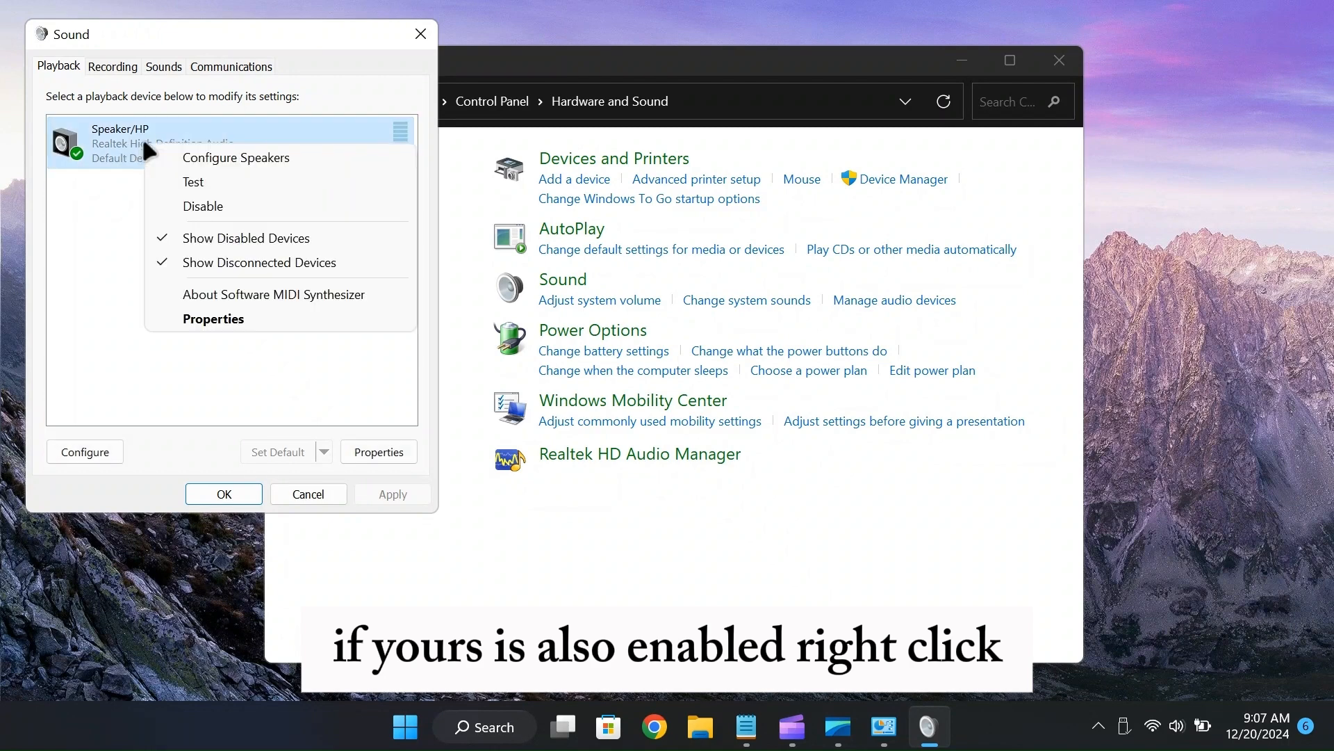
{"action": "left_click", "coordinate": [174, 205]}
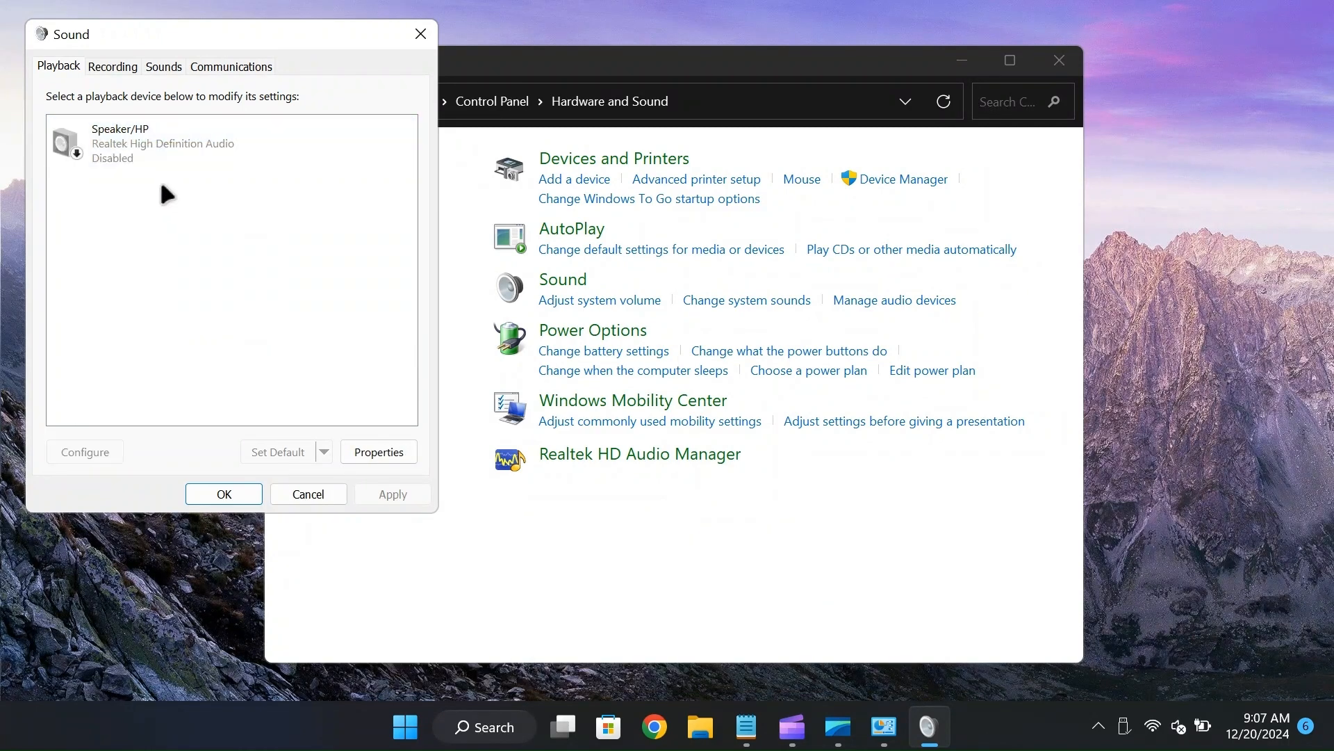
{"action": "right_click", "coordinate": [151, 139]}
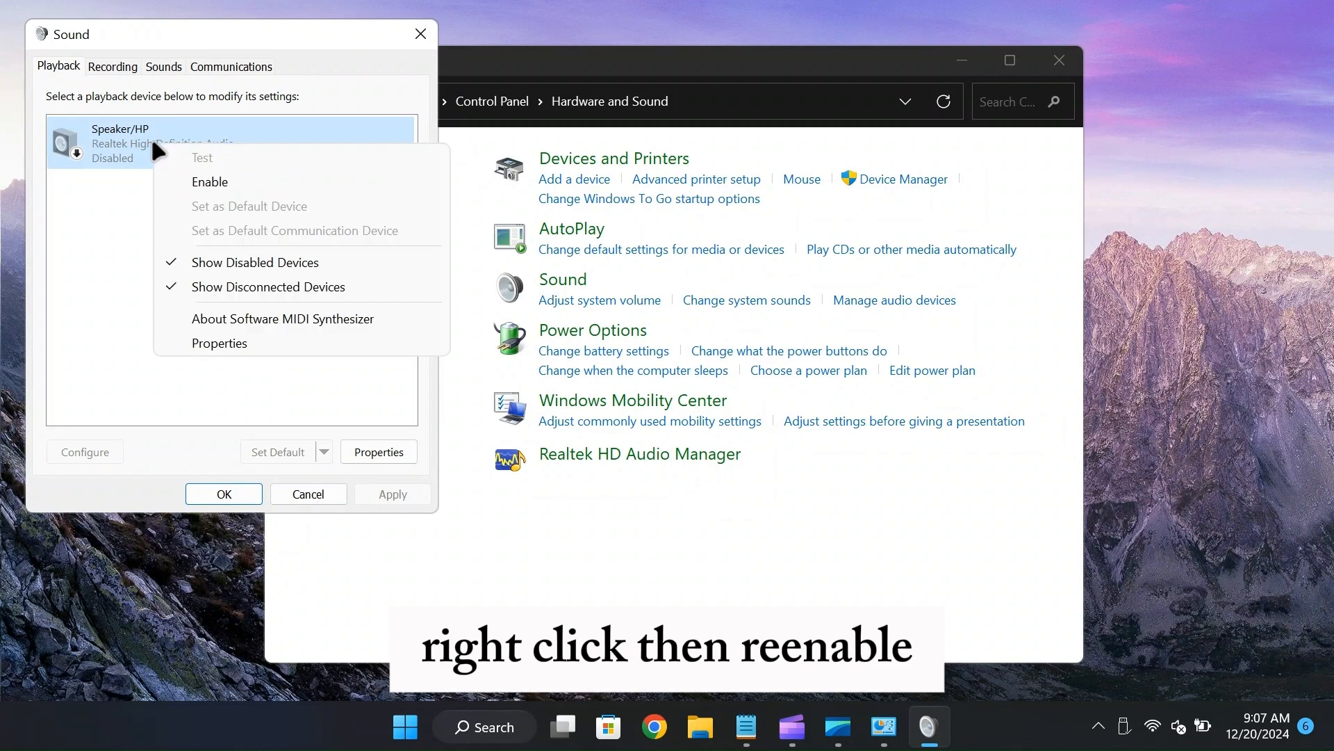
{"action": "left_click", "coordinate": [180, 182]}
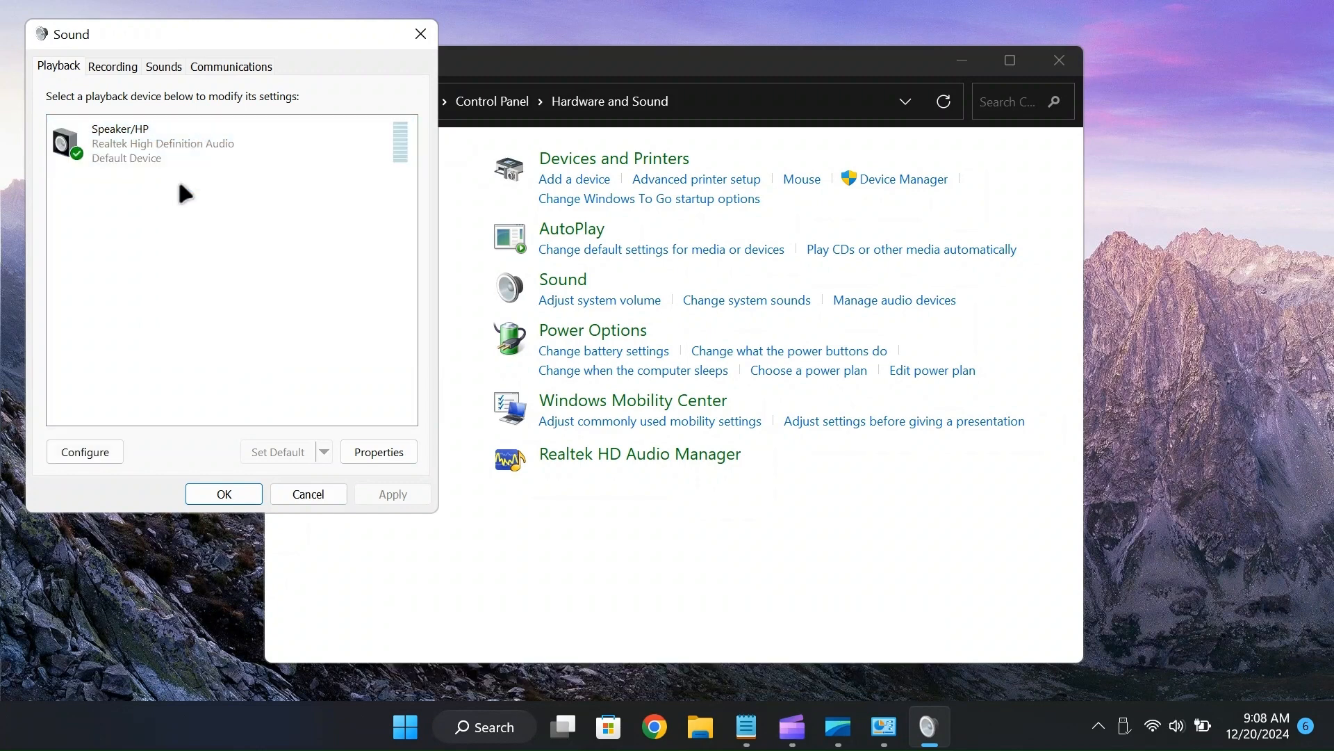
Open the Enhancements settings in the properties of the Speaker/HP playback device.
{"action": "right_click", "coordinate": [164, 138]}
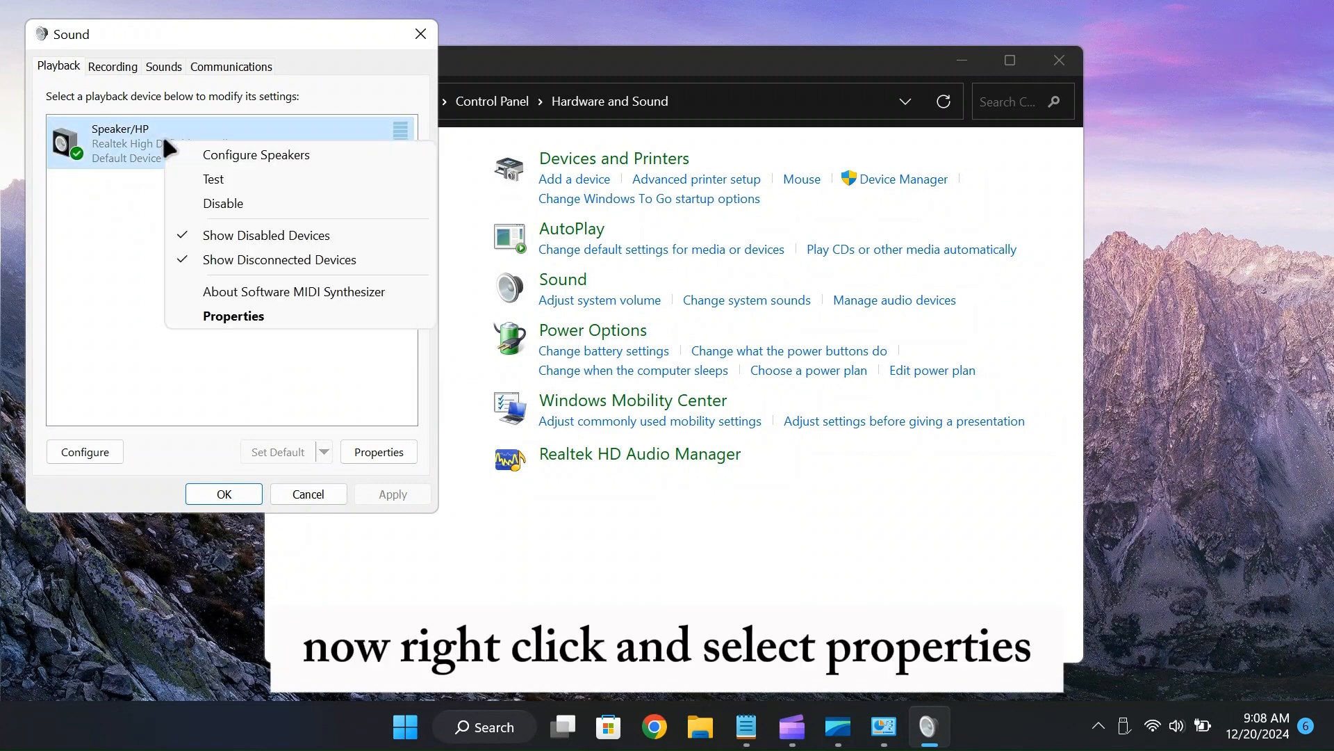
{"action": "left_click", "coordinate": [237, 316]}
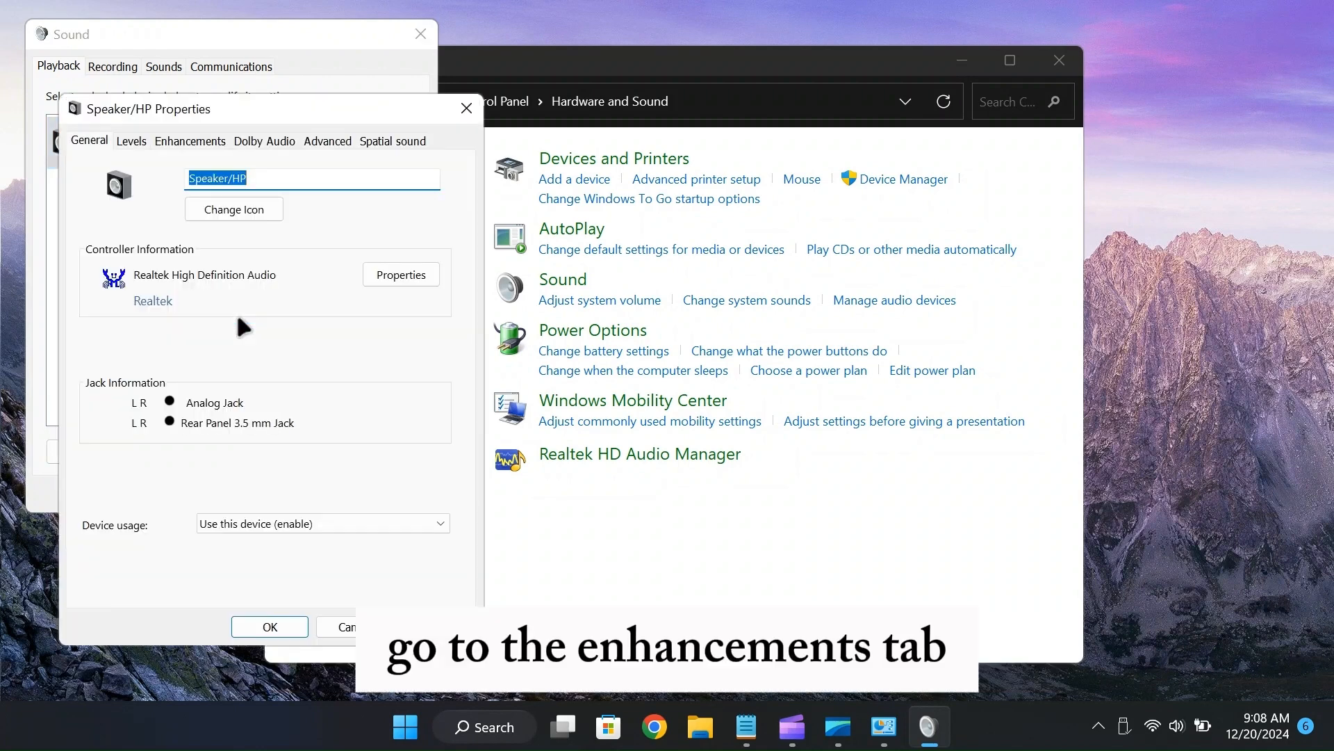
{"action": "left_click", "coordinate": [203, 143]}
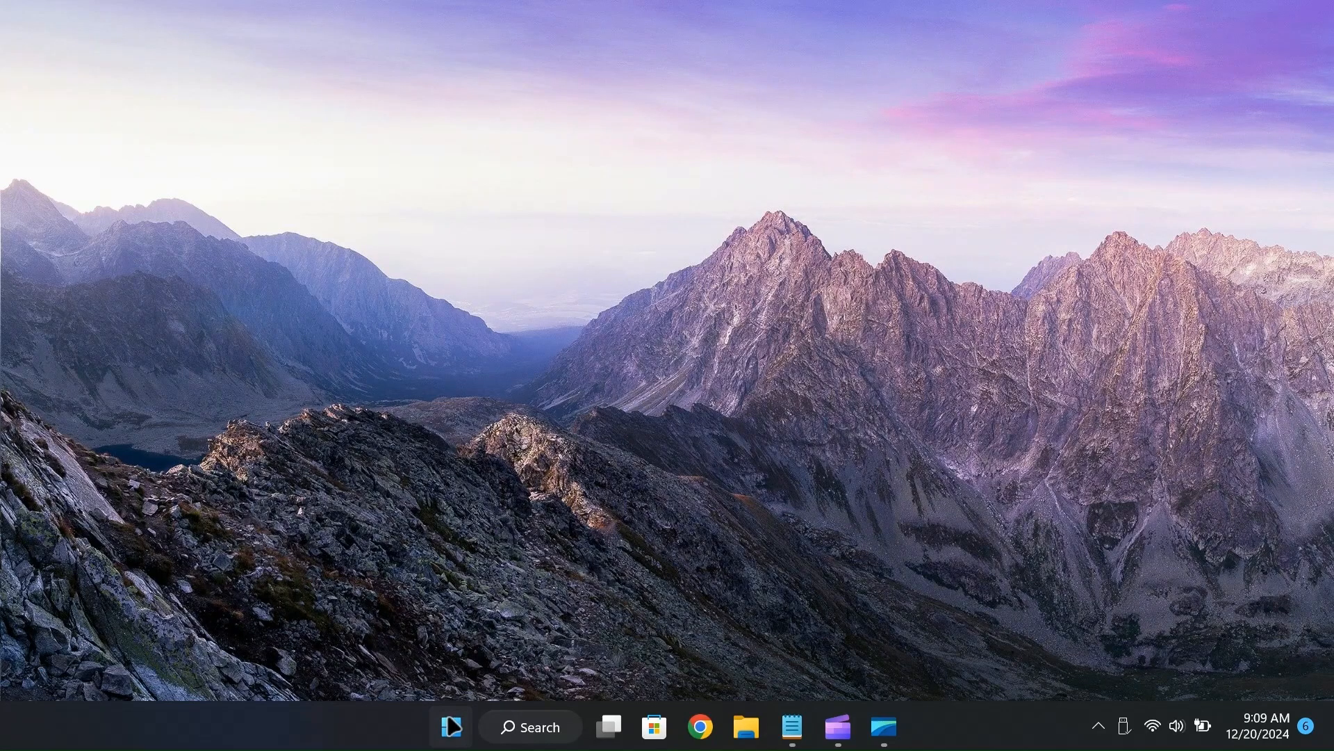
Search Windows for "services" and open the Services app.
{"action": "left_click", "coordinate": [451, 726]}
{"action": "type", "text": "ser"}
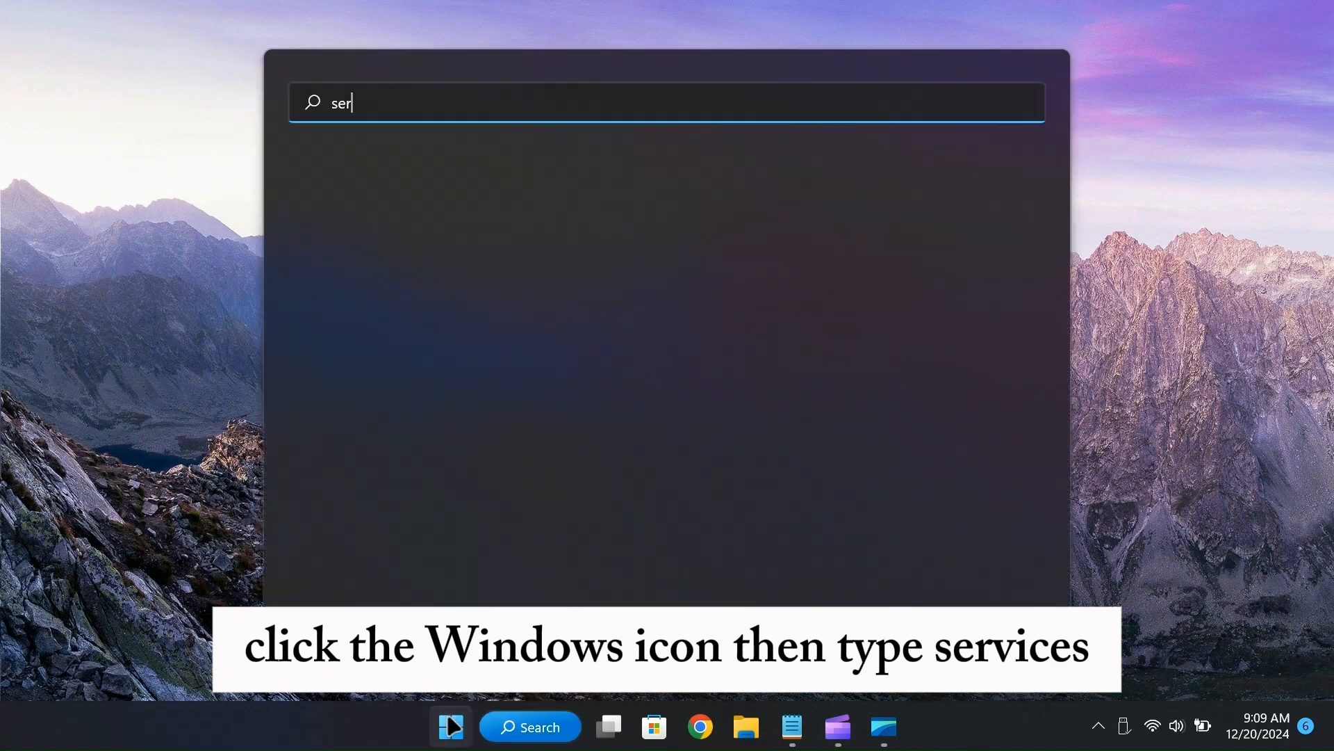
{"action": "type", "text": "vices"}
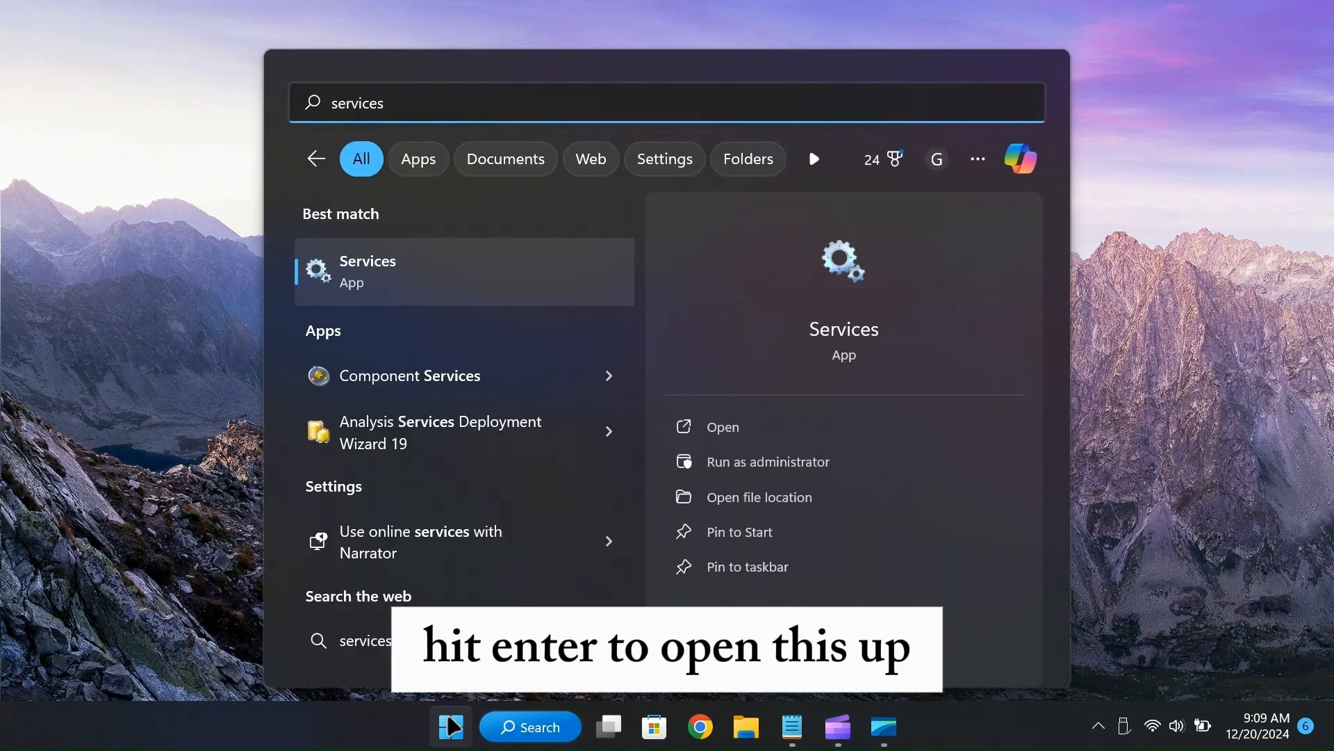
{"action": "key", "text": "Return"}
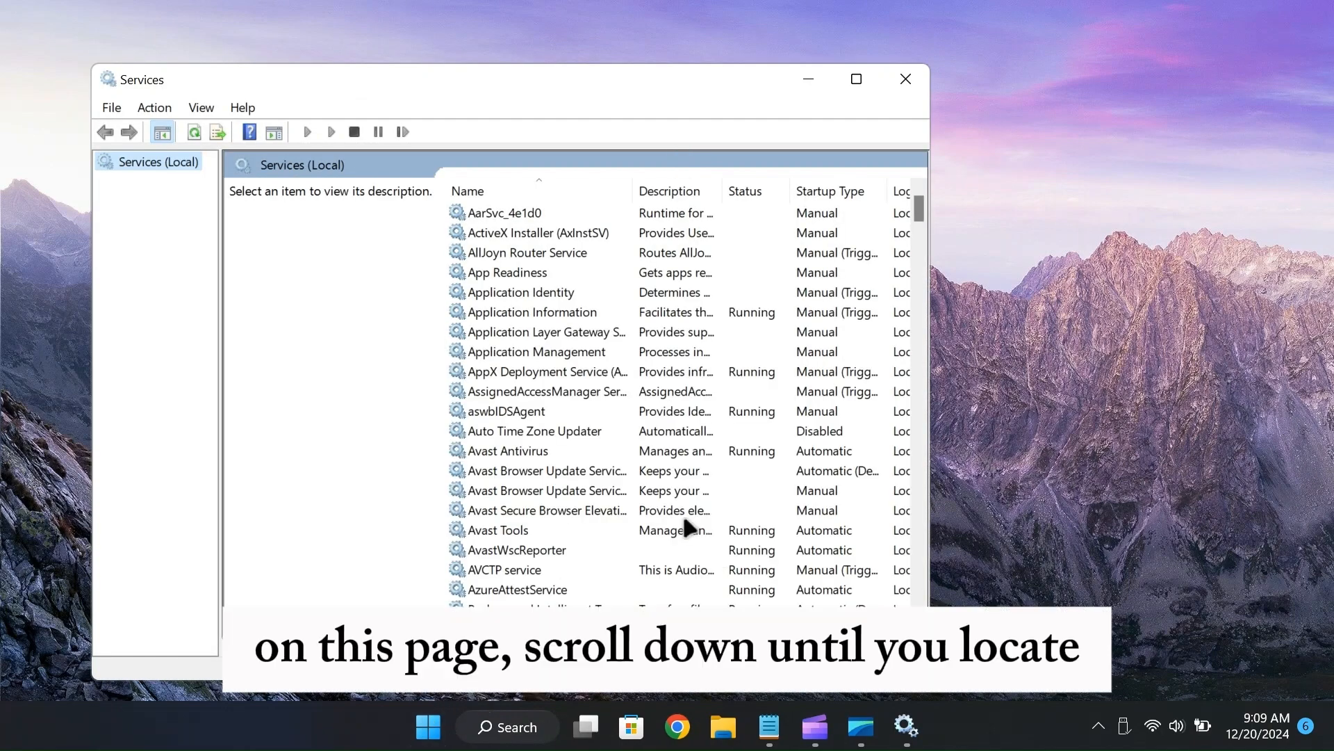
Locate the Windows Audio service in the list and open its properties.
{"action": "scroll", "coordinate": [681, 522], "scroll_direction": "down", "scroll_amount": 20}
{"action": "scroll", "coordinate": [688, 528], "scroll_direction": "down", "scroll_amount": 20}
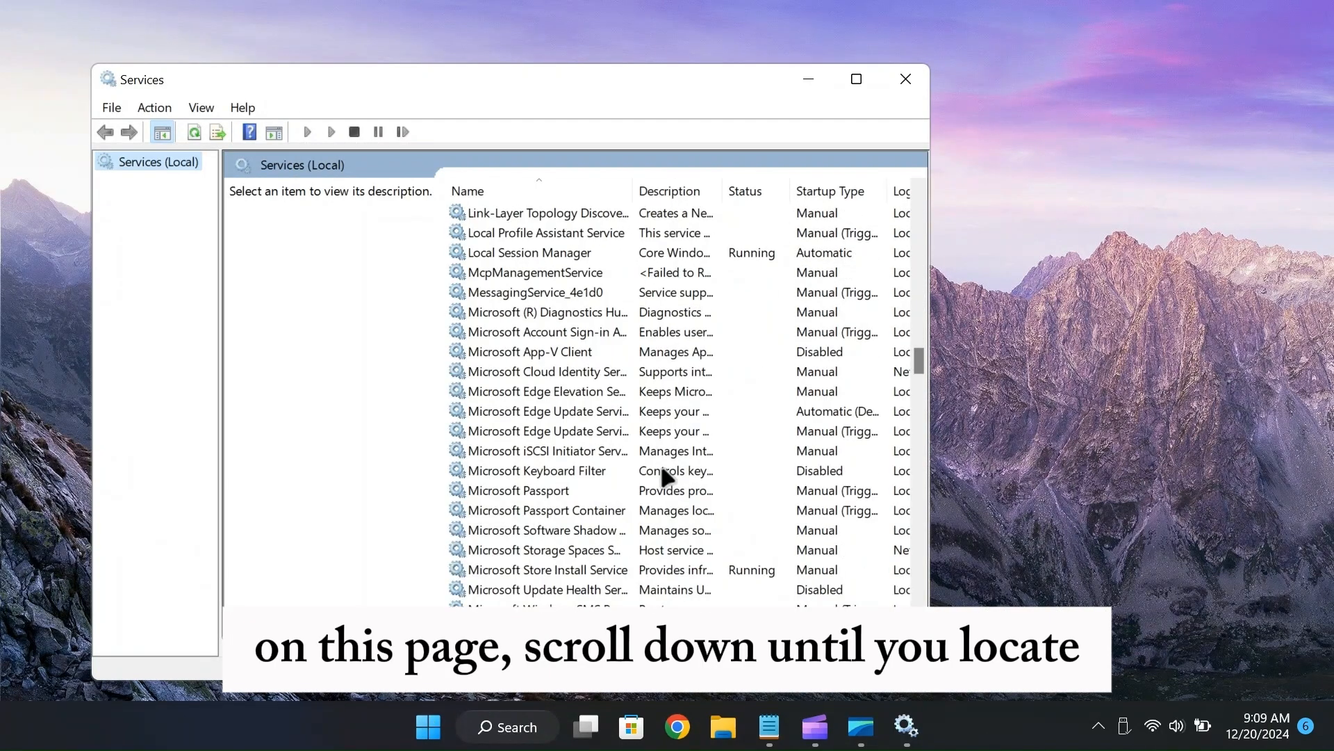
{"action": "scroll", "coordinate": [662, 470], "scroll_direction": "down", "scroll_amount": 17}
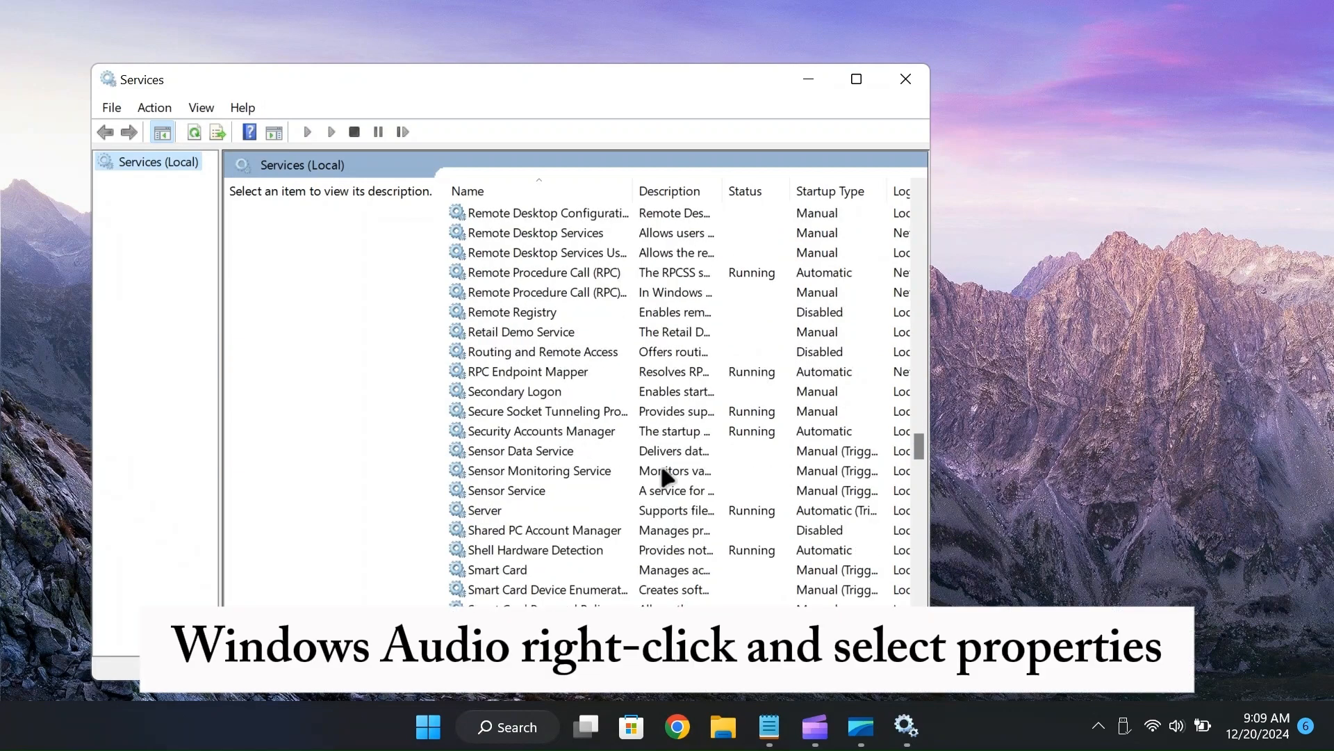
{"action": "scroll", "coordinate": [663, 471], "scroll_direction": "down", "scroll_amount": 17}
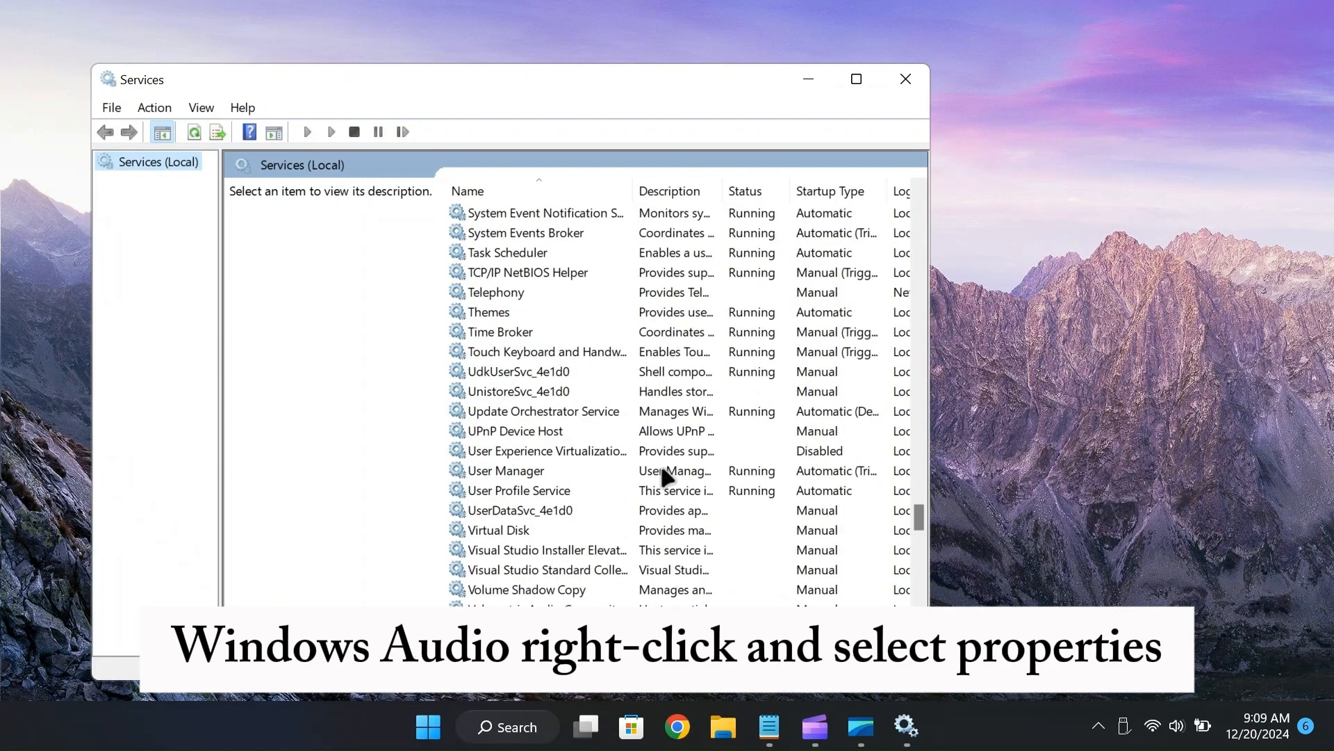
{"action": "left_click", "coordinate": [496, 495]}
{"action": "right_click", "coordinate": [496, 495]}
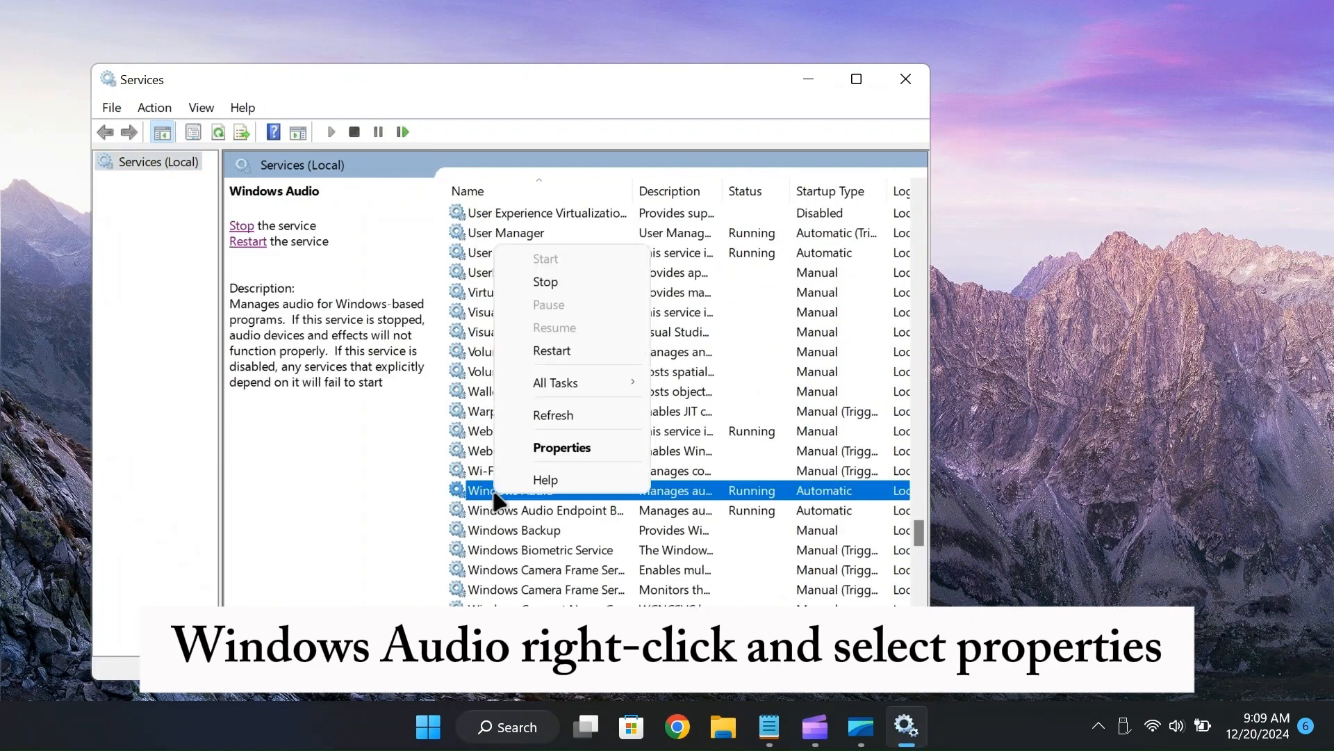
{"action": "left_click", "coordinate": [546, 448]}
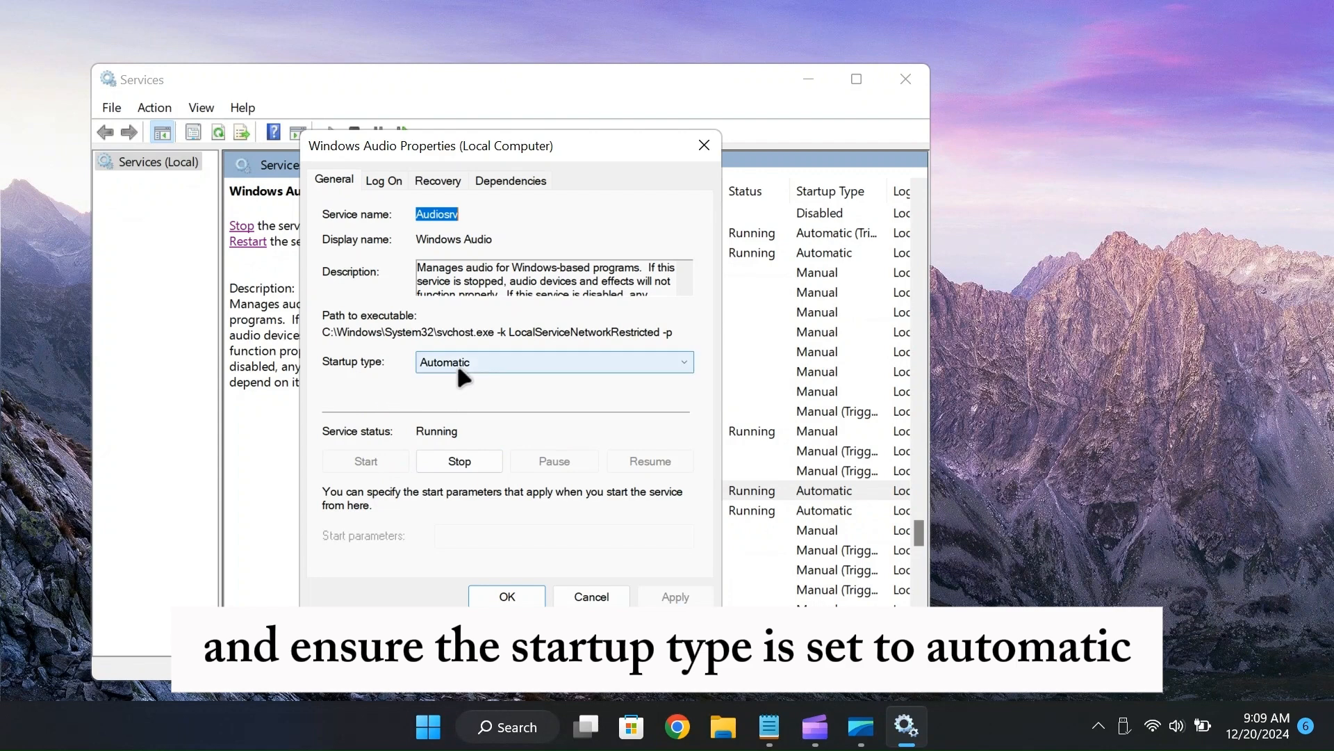
Set the Windows Audio service's startup type to Automatic, apply it and close the properties.
{"action": "left_click", "coordinate": [492, 359]}
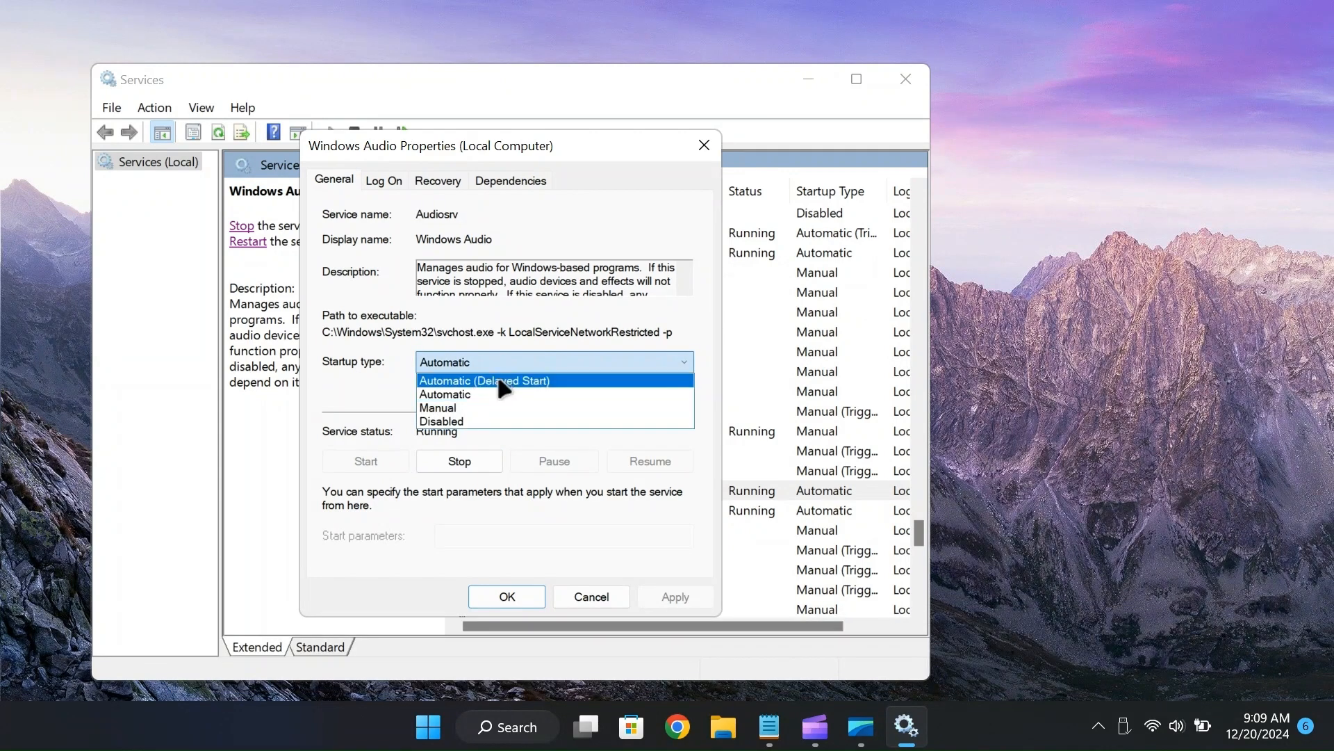
{"action": "left_click", "coordinate": [468, 394]}
{"action": "left_click", "coordinate": [673, 596]}
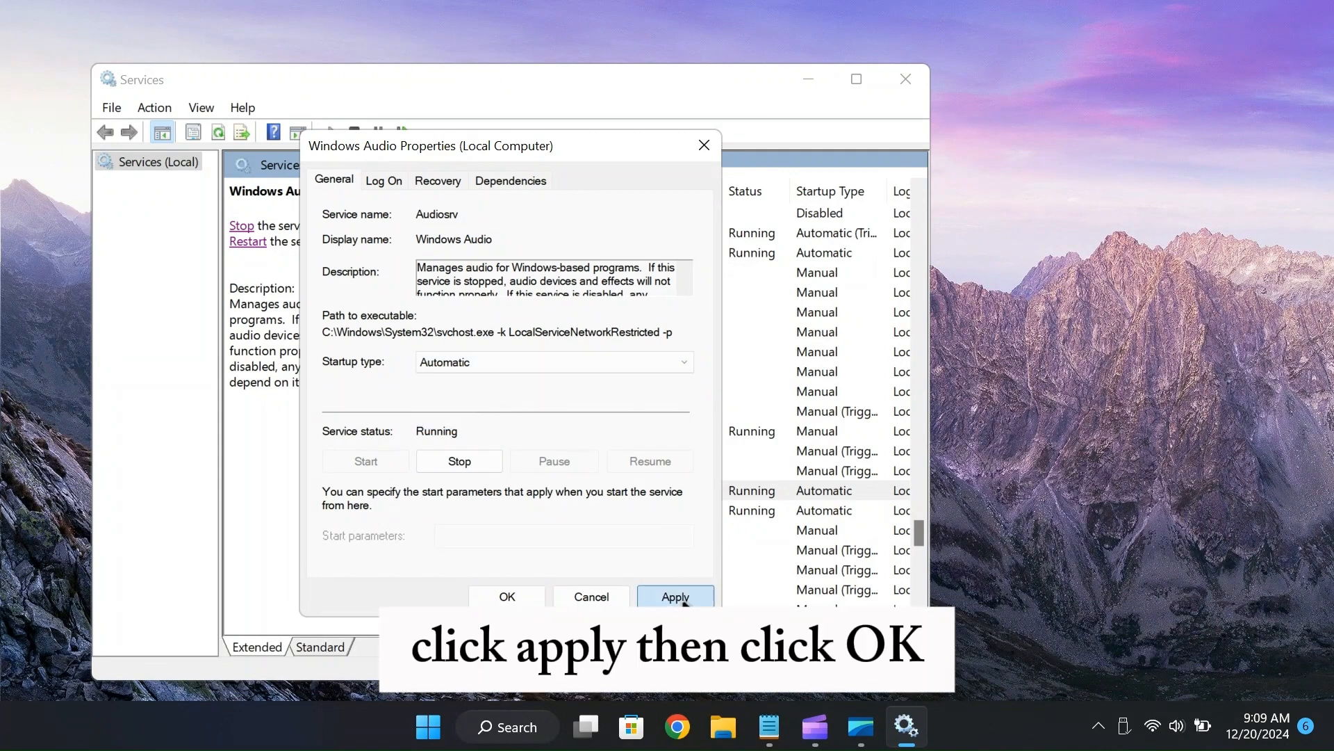
{"action": "left_click", "coordinate": [499, 597]}
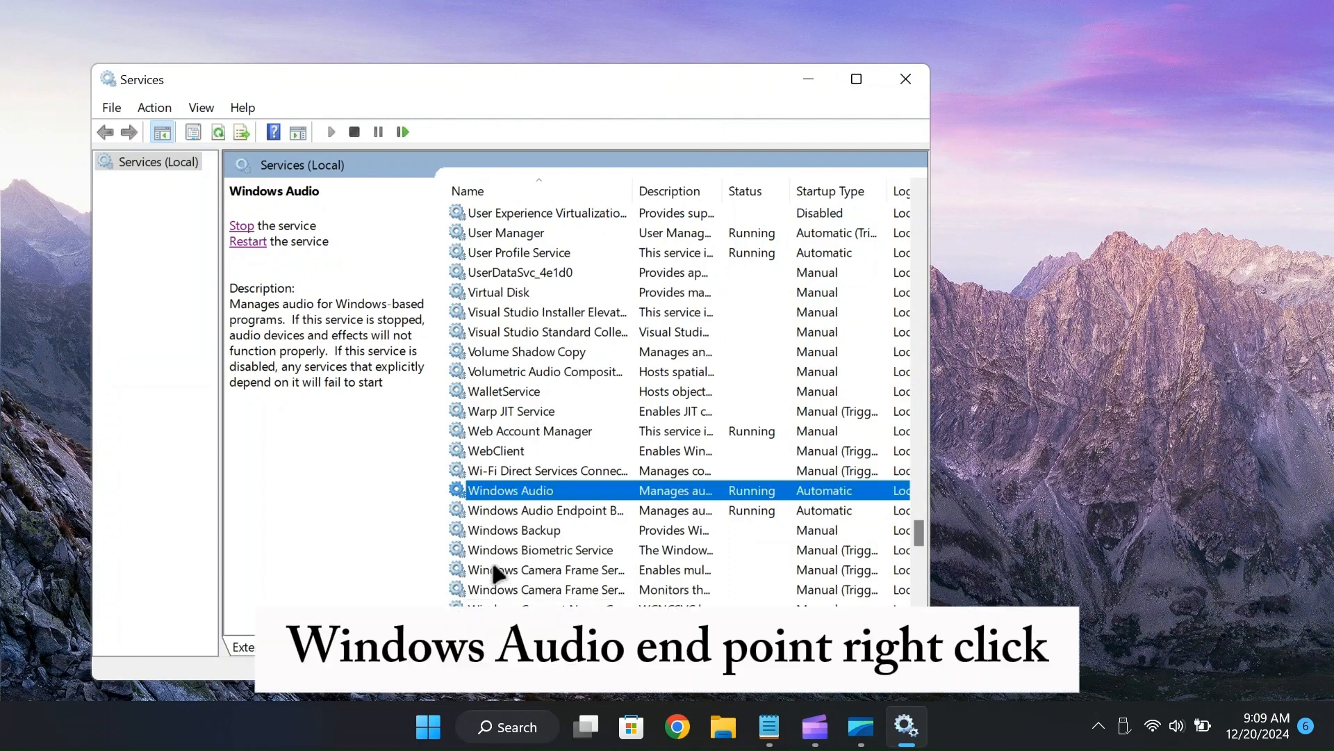
Check the startup type in the Windows Audio Endpoint Builder service's properties and close them.
{"action": "right_click", "coordinate": [528, 512]}
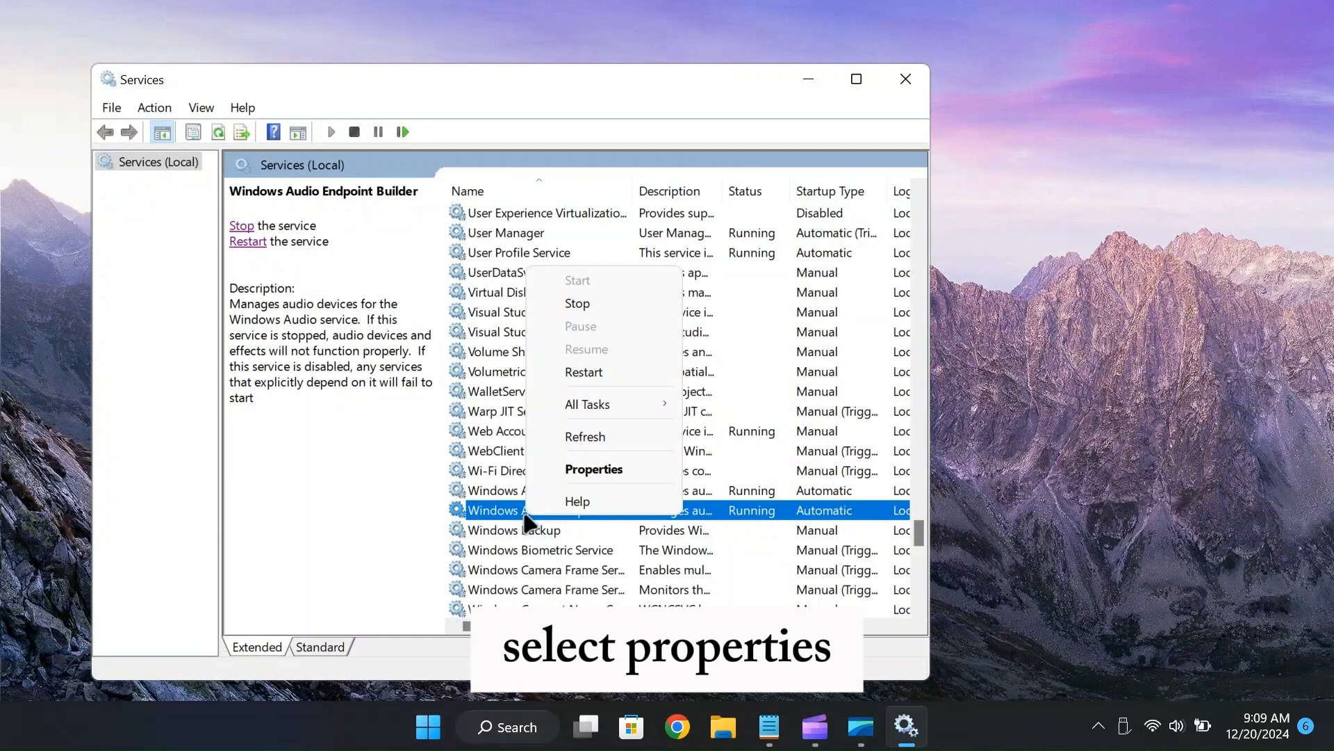
{"action": "left_click", "coordinate": [583, 467]}
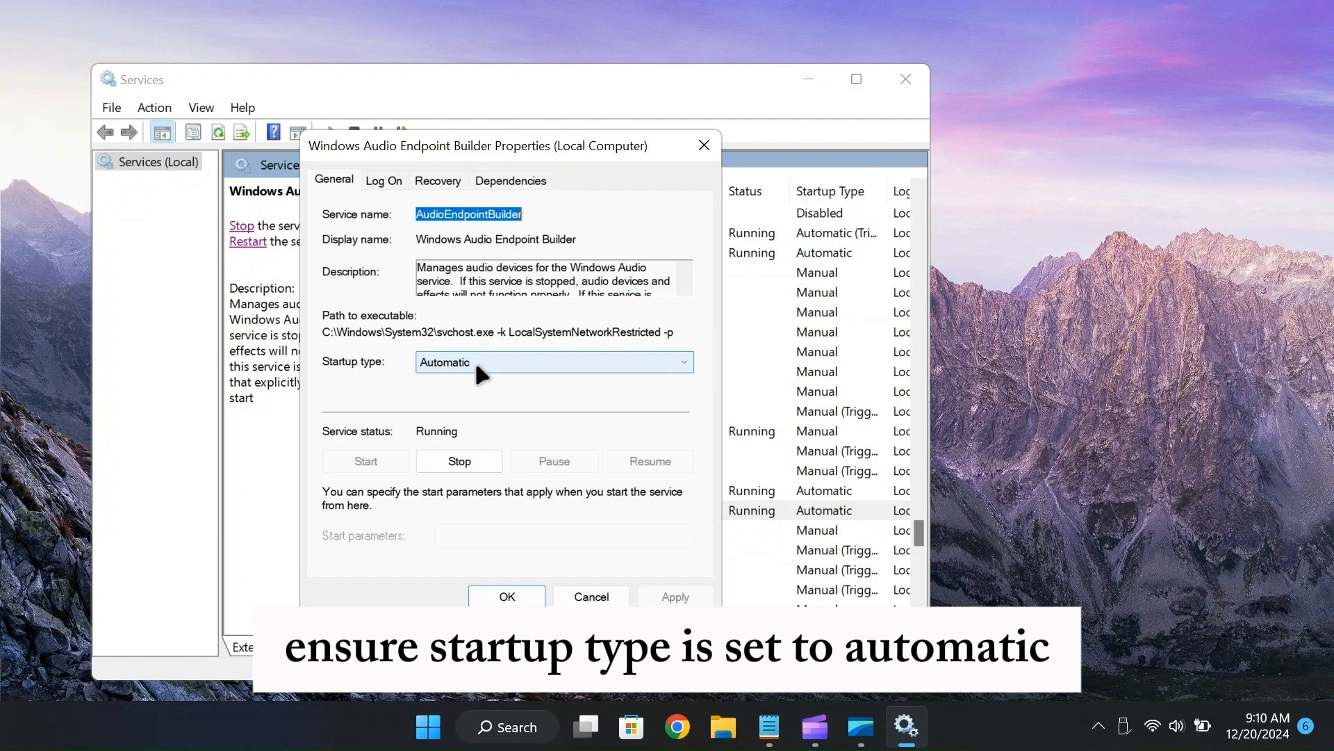
{"action": "left_click", "coordinate": [502, 598]}
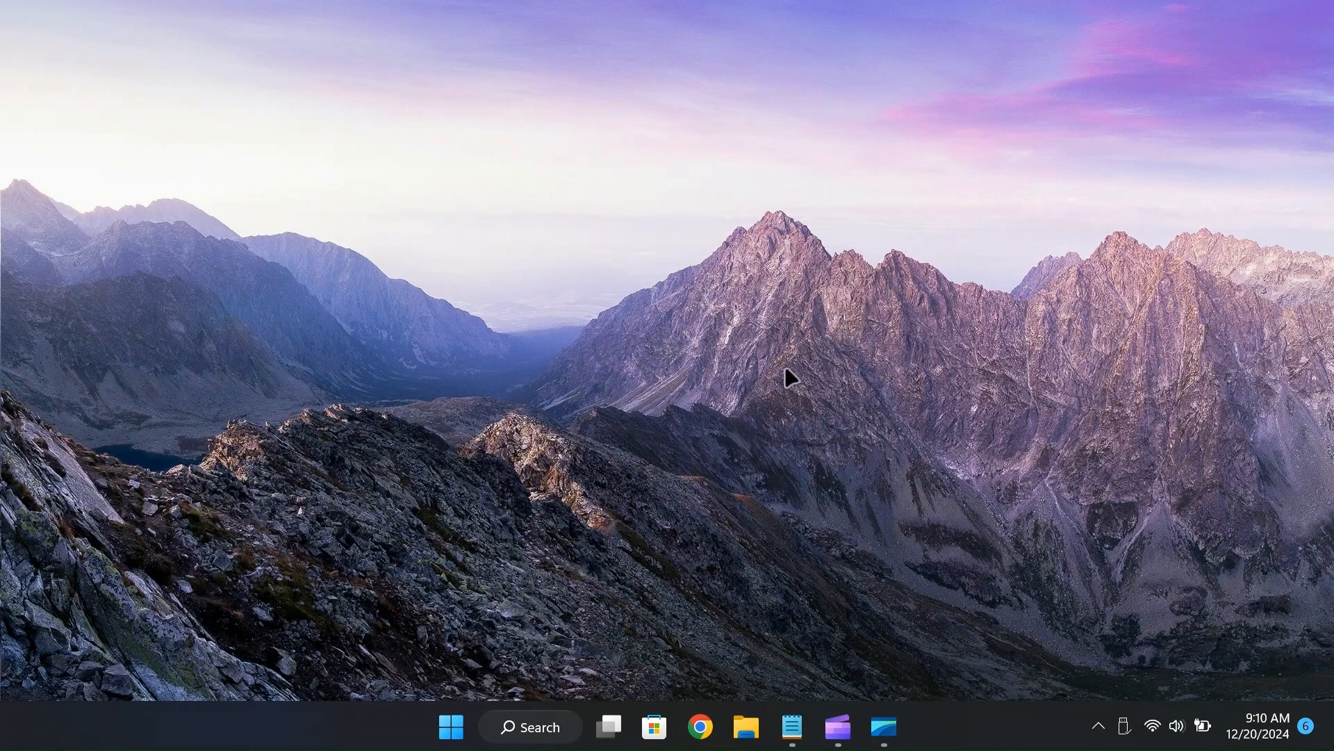
Open Device Manager and expand the Sound, video and game controllers category.
{"action": "right_click", "coordinate": [451, 726]}
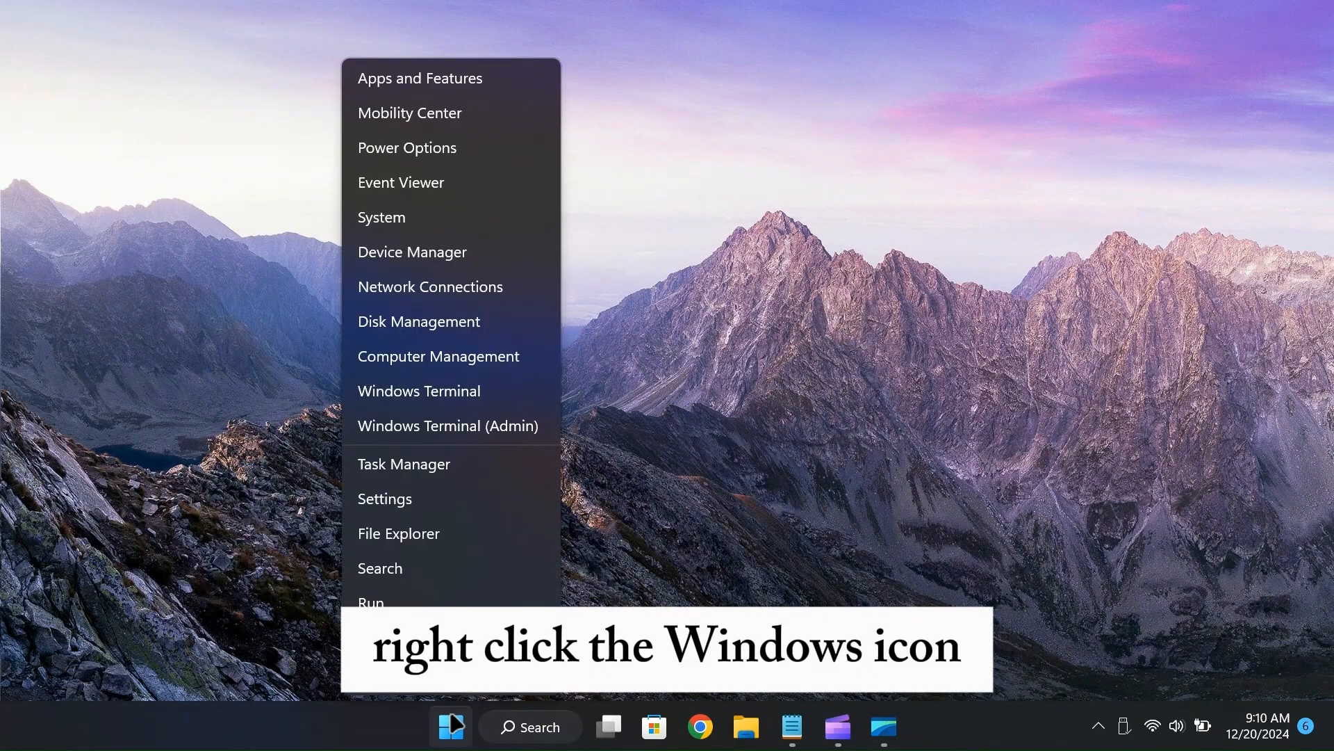
{"action": "left_click", "coordinate": [420, 250]}
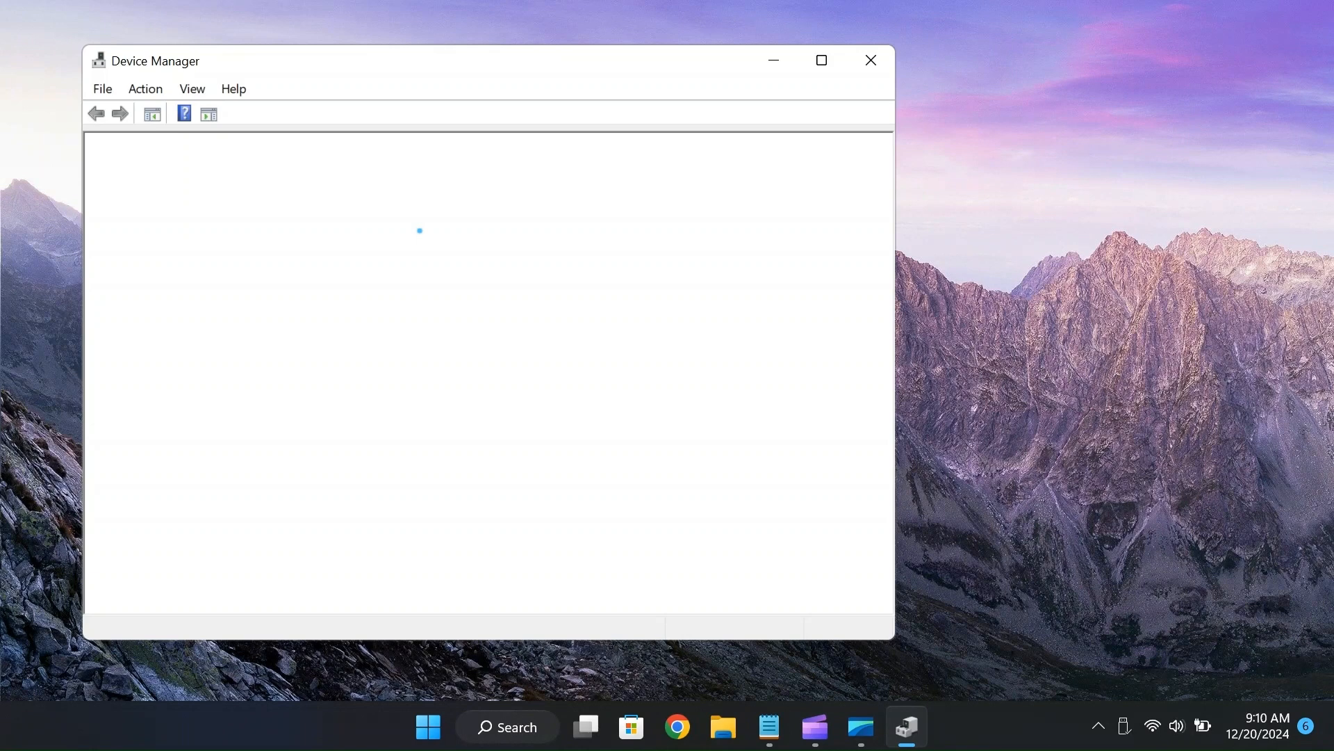
{"action": "scroll", "coordinate": [419, 299], "scroll_direction": "down", "scroll_amount": 6}
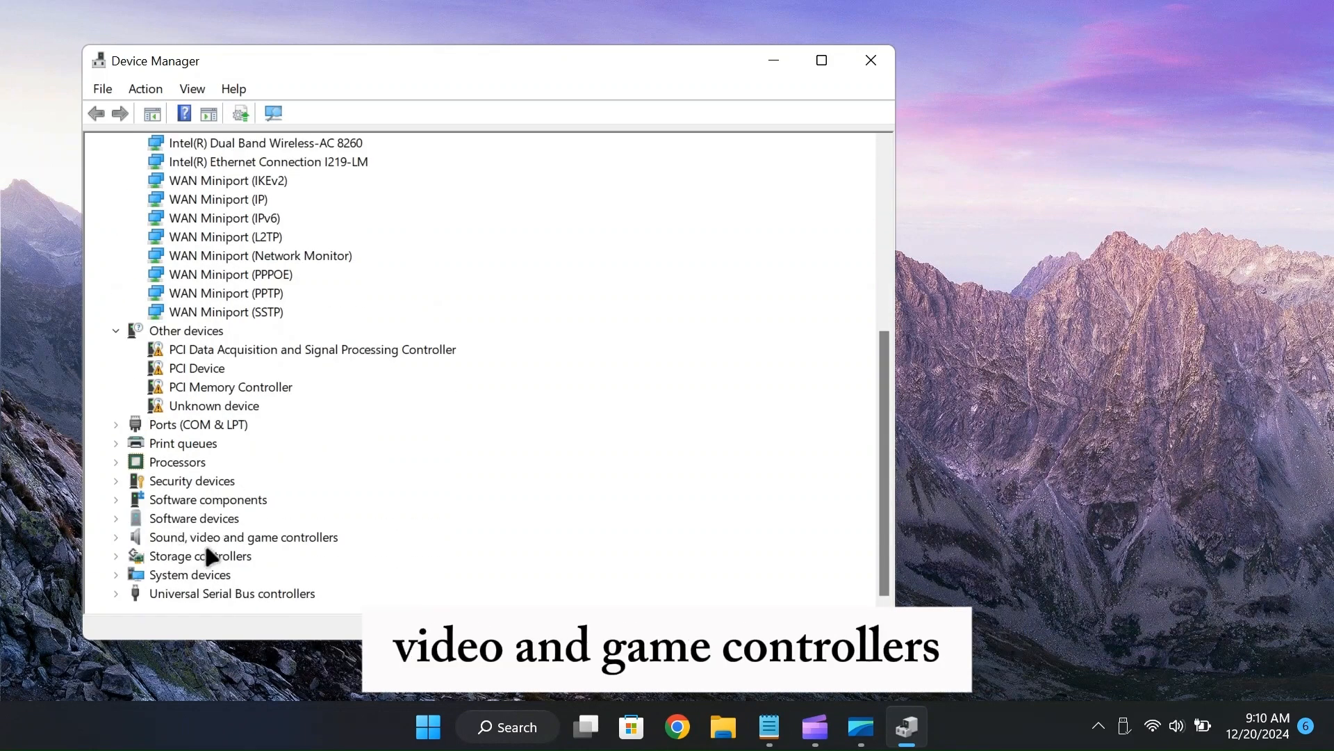
{"action": "left_click", "coordinate": [118, 539]}
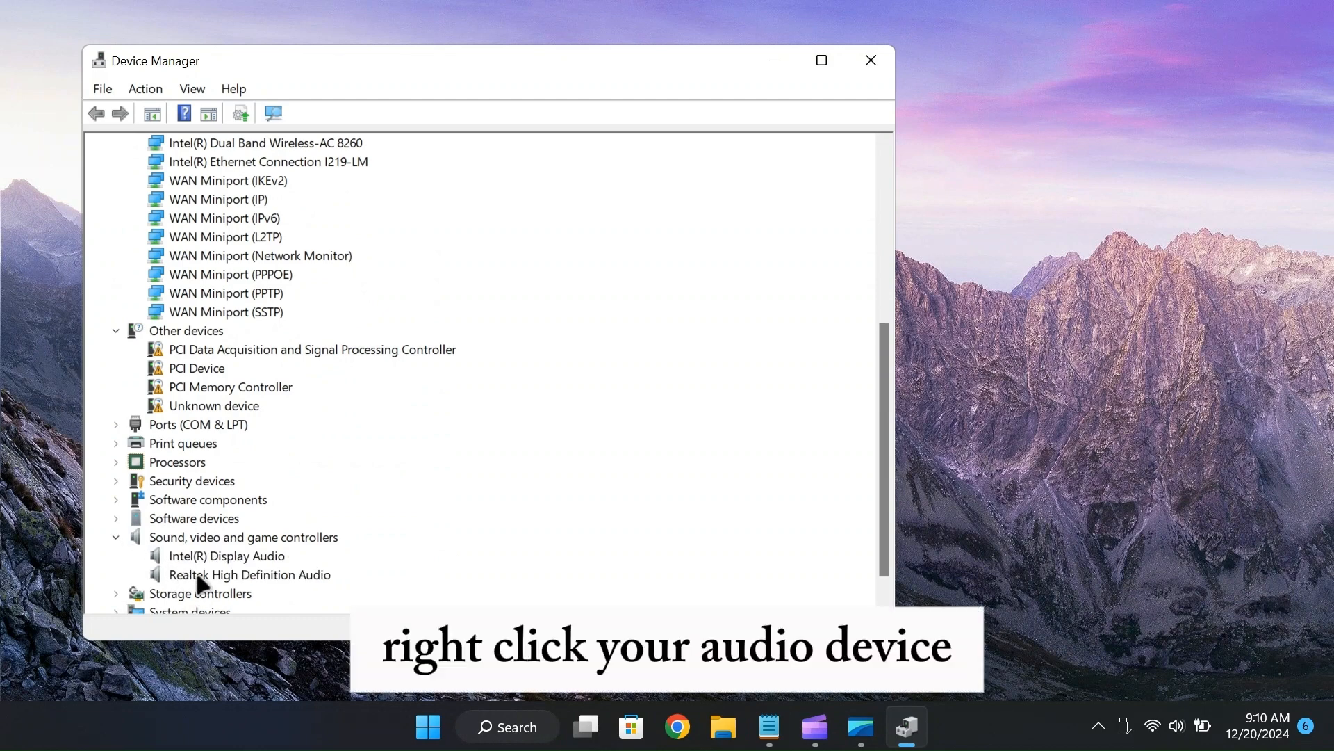
Update the Realtek High Definition Audio driver by letting Windows search automatically for drivers.
{"action": "right_click", "coordinate": [234, 577]}
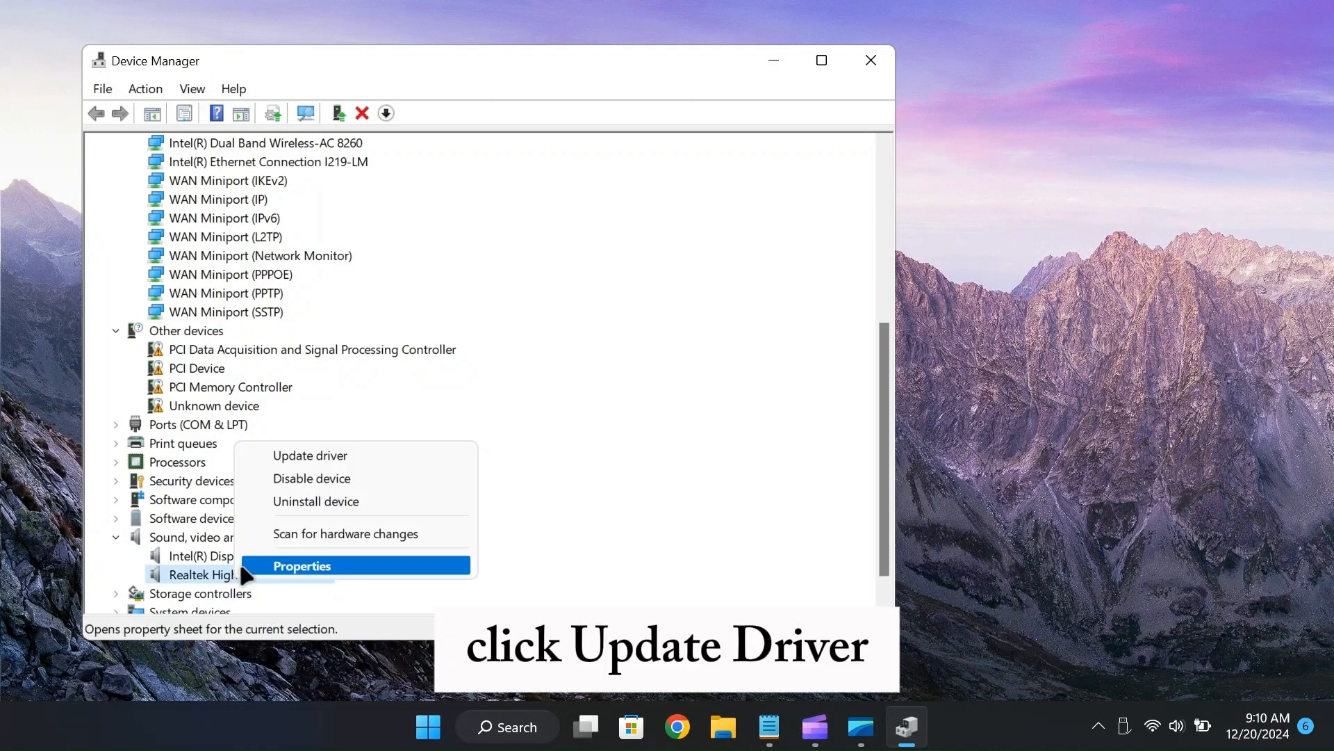
{"action": "left_click", "coordinate": [309, 459]}
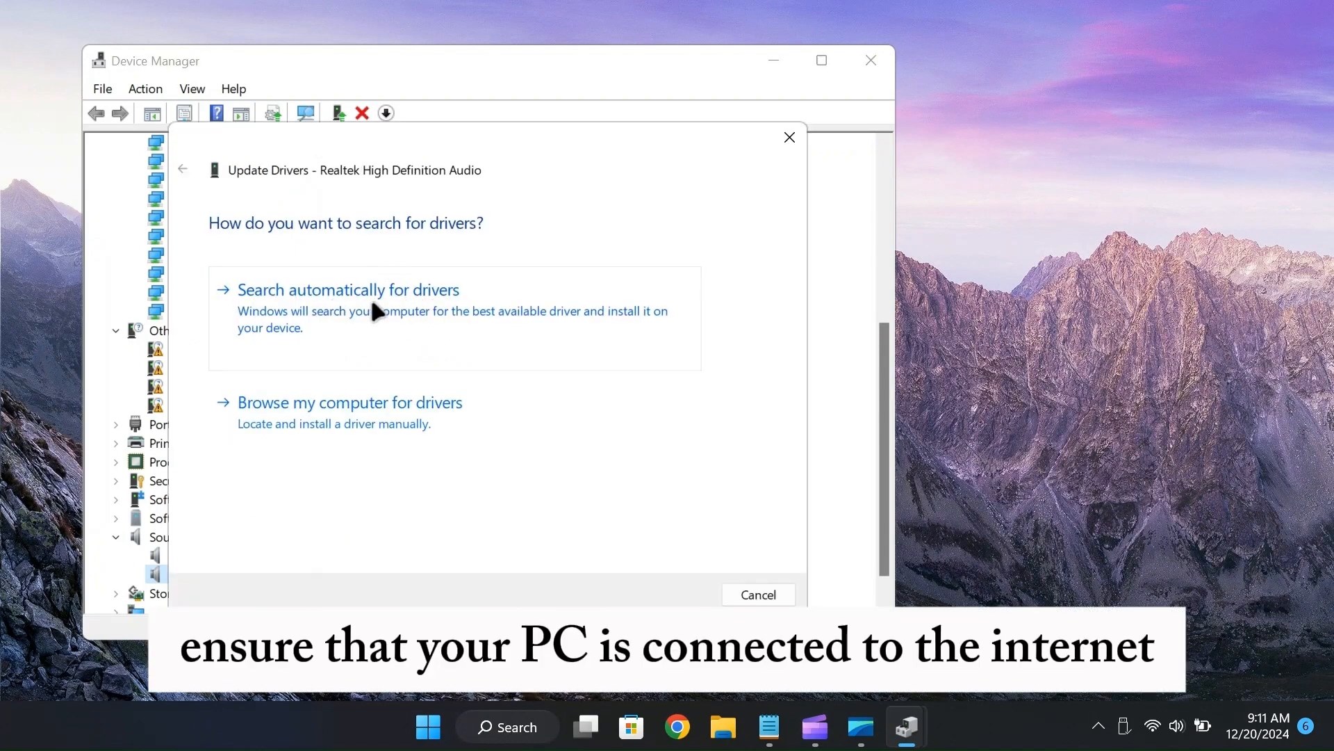
{"action": "left_click", "coordinate": [373, 304]}
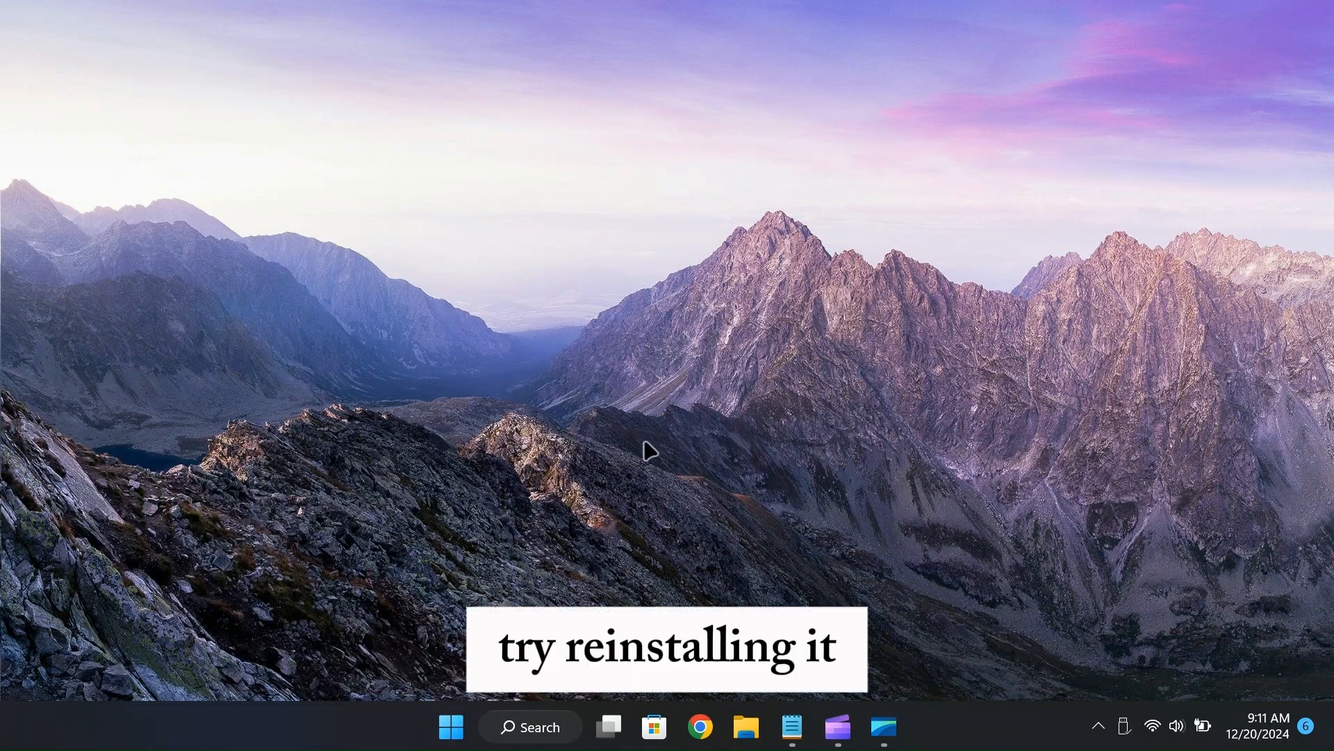
Reopen Device Manager and start uninstalling the Realtek High Definition Audio device under Sound, video and game controllers.
{"action": "right_click", "coordinate": [460, 721]}
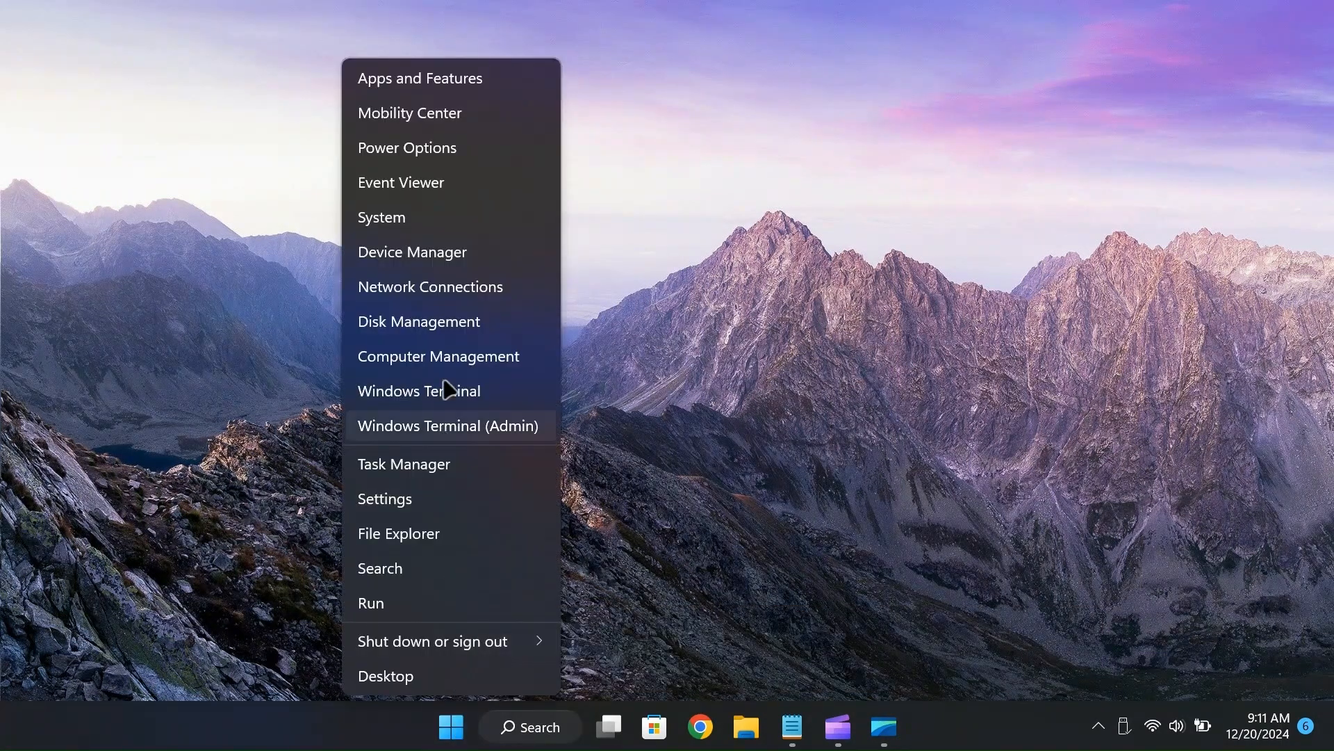
{"action": "left_click", "coordinate": [427, 247]}
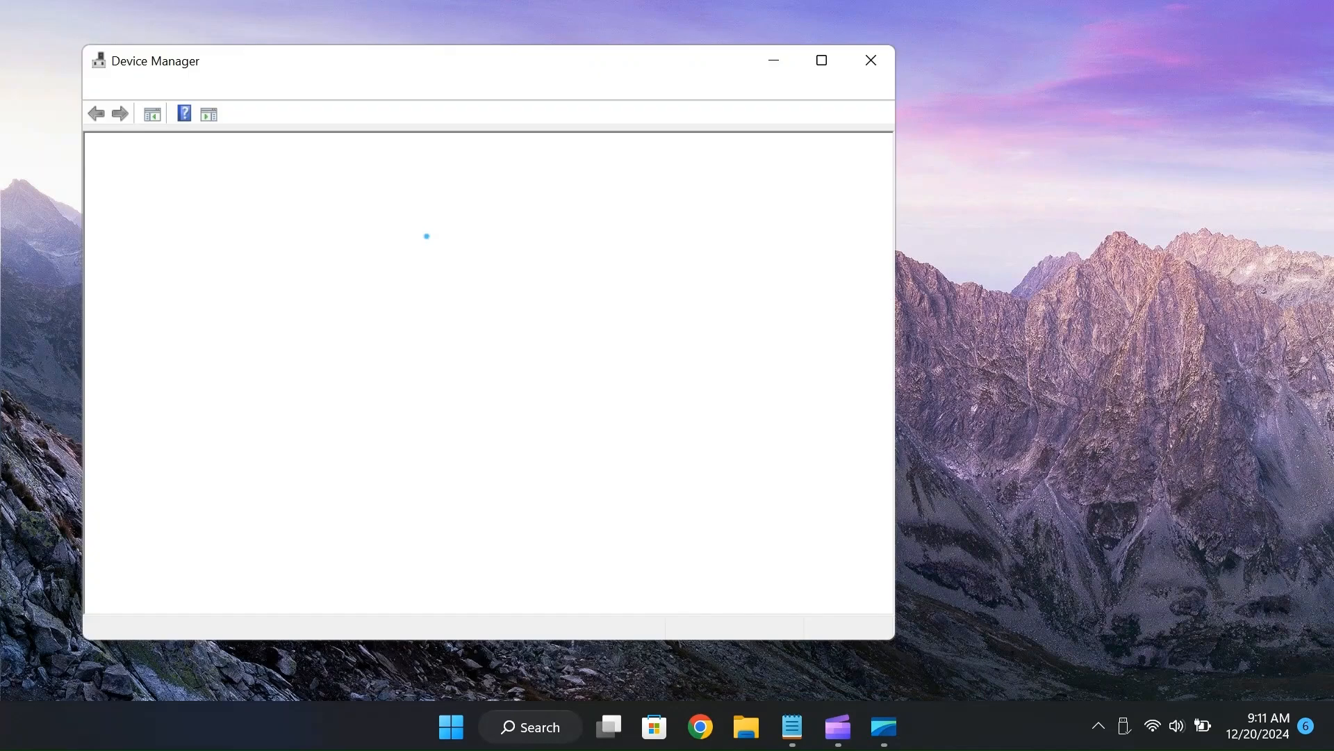
{"action": "scroll", "coordinate": [382, 396], "scroll_direction": "down", "scroll_amount": 6}
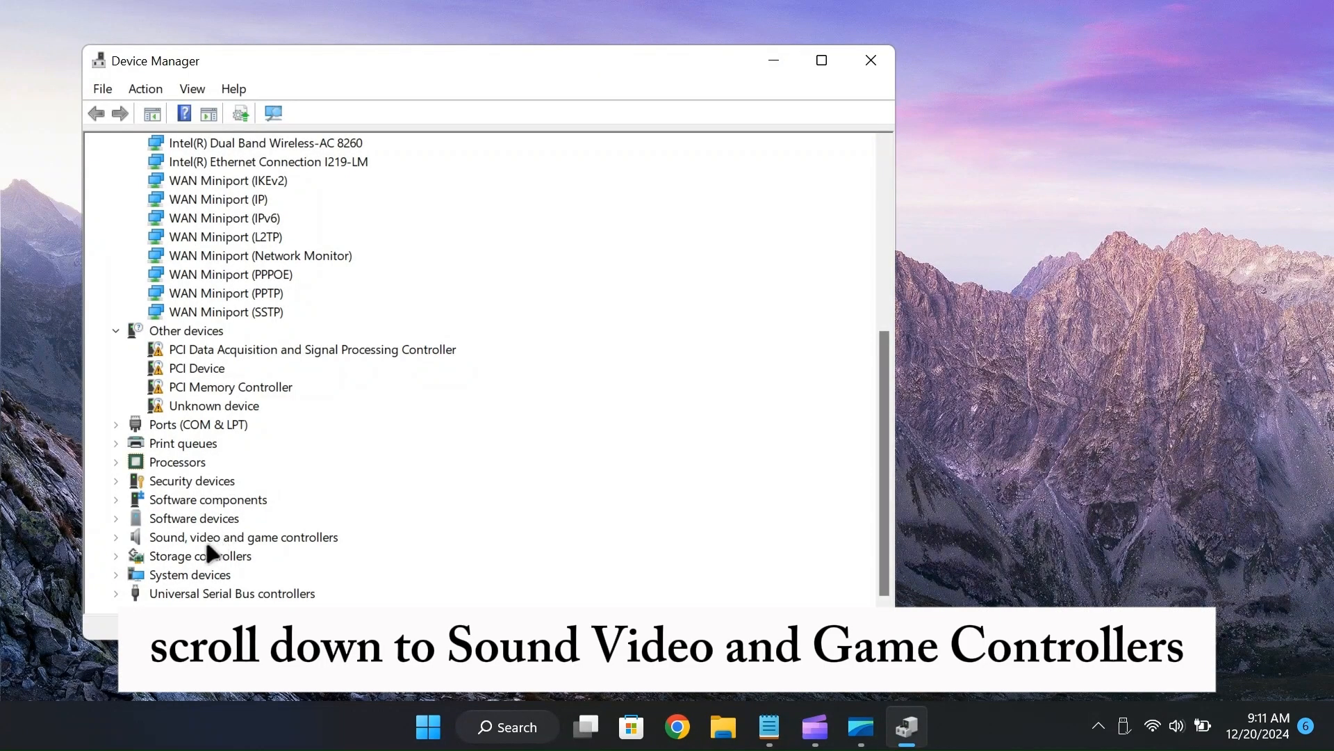
{"action": "left_click", "coordinate": [124, 539]}
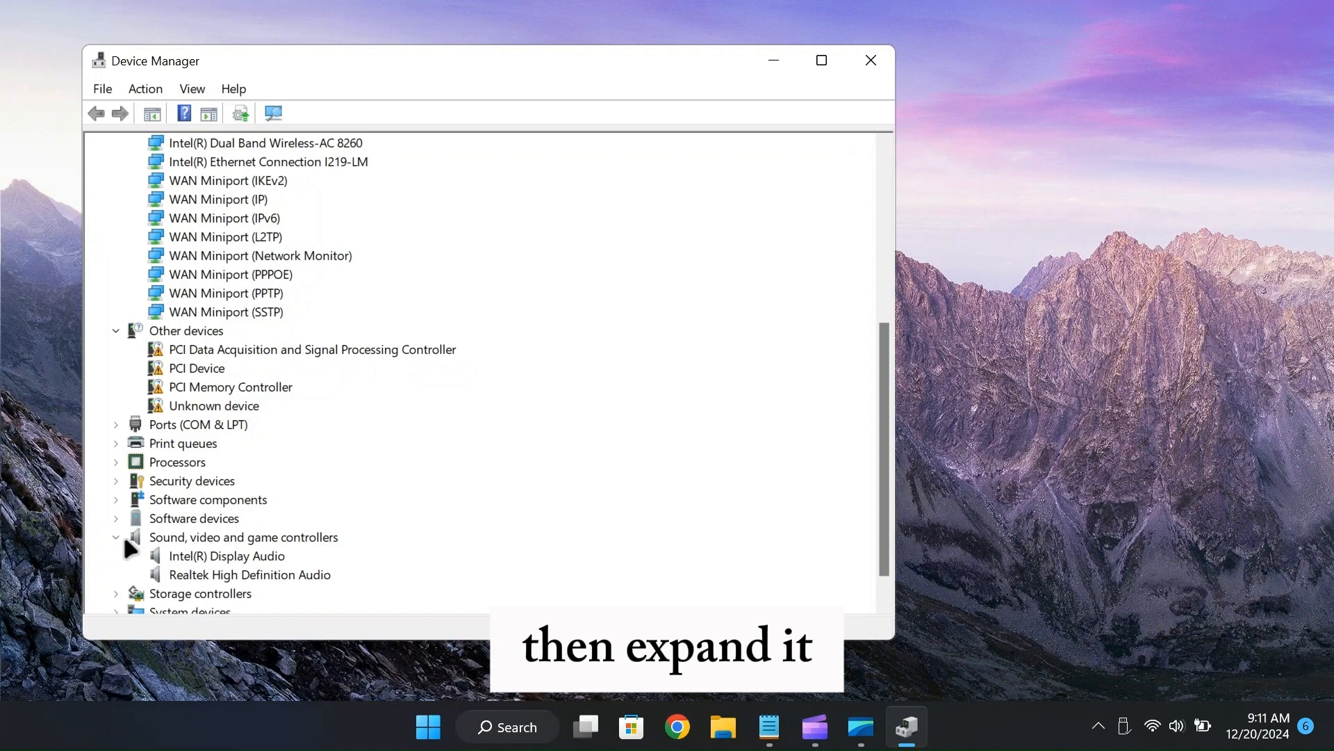
{"action": "right_click", "coordinate": [197, 586]}
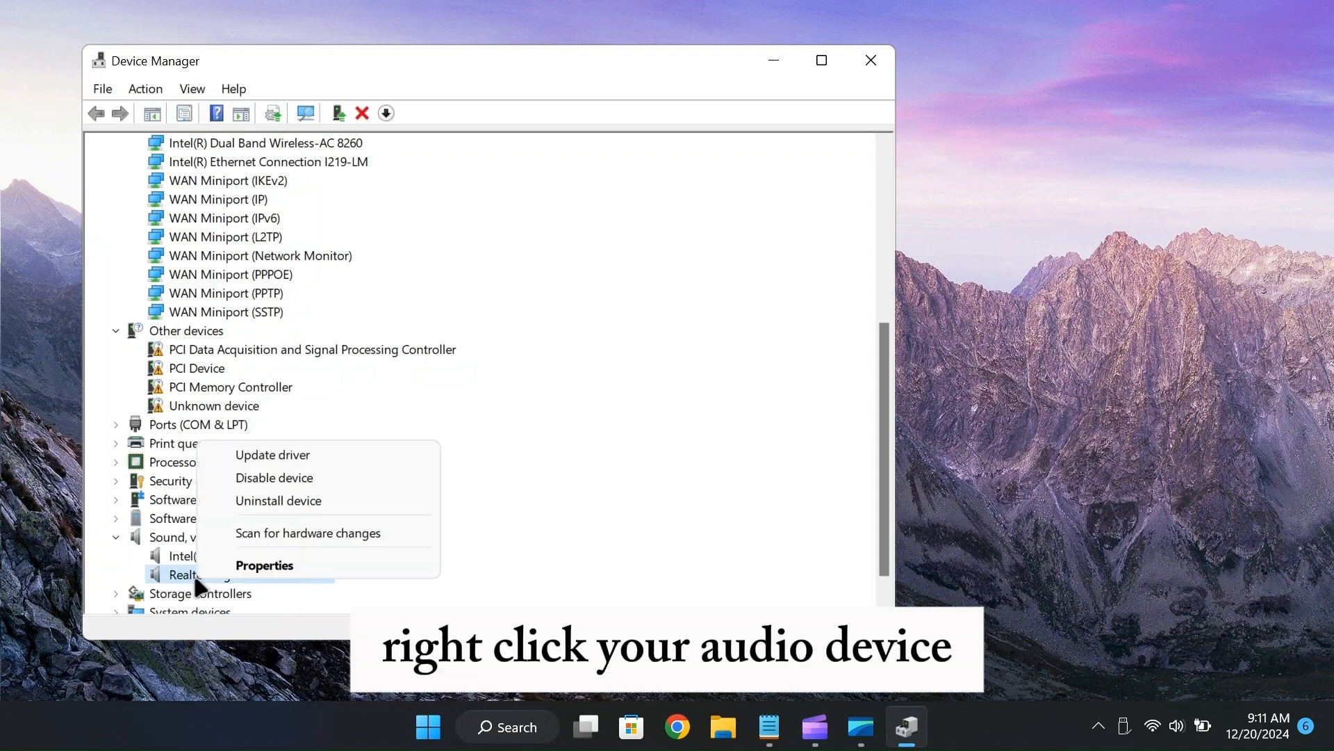
{"action": "left_click", "coordinate": [292, 501]}
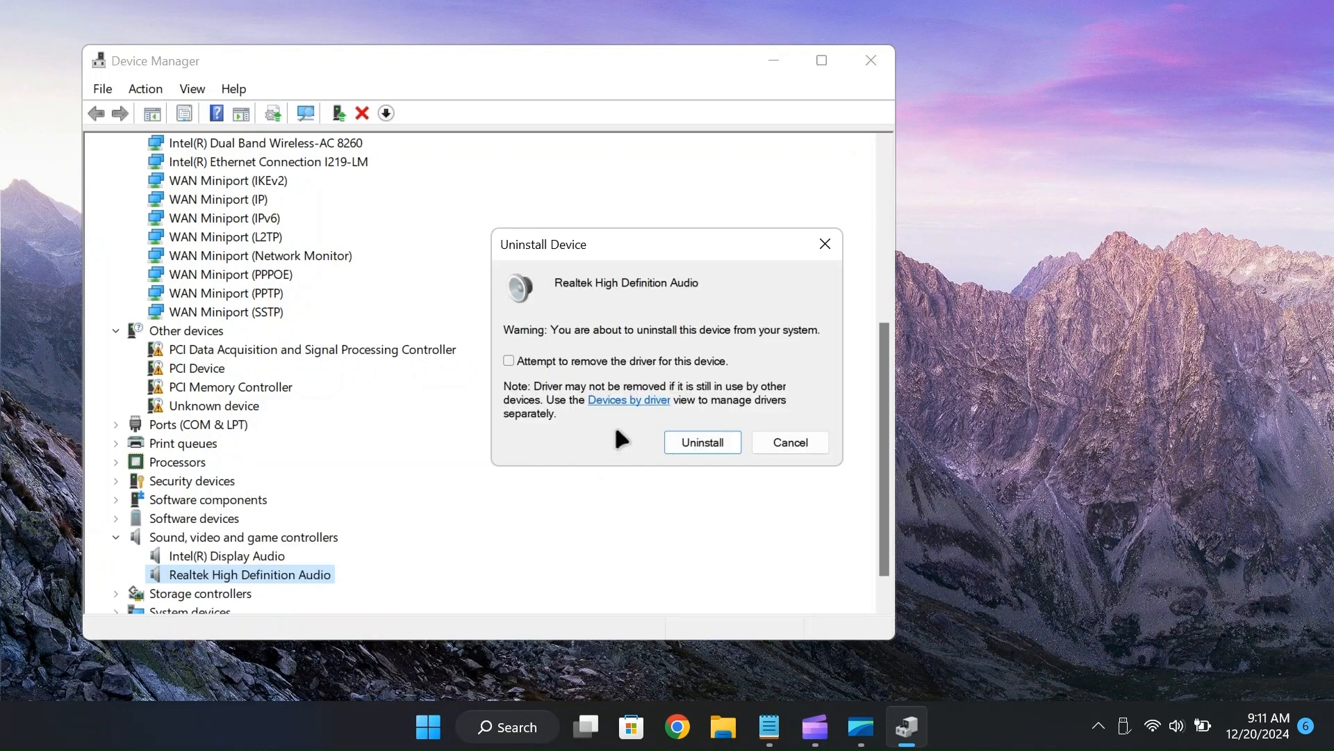